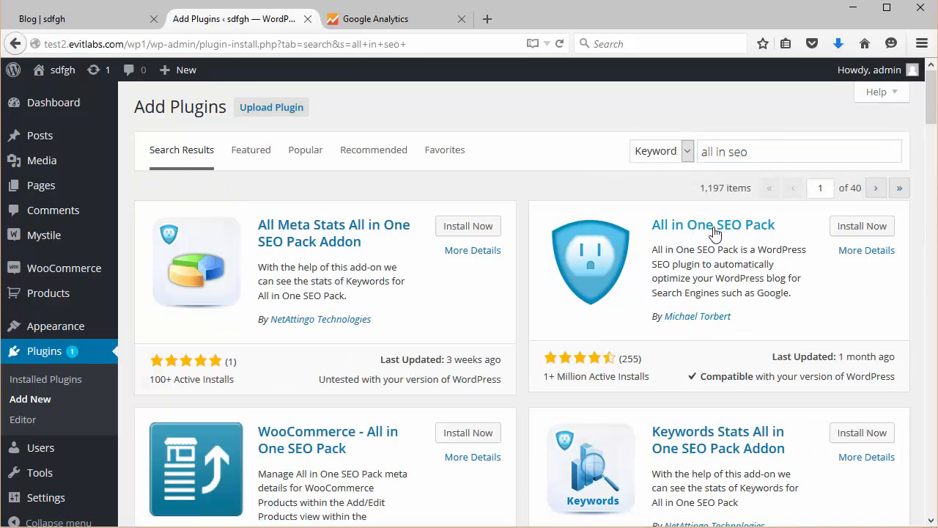
# Install the All in One SEO Pack plugin and activate it.
pyautogui.click(863, 229)
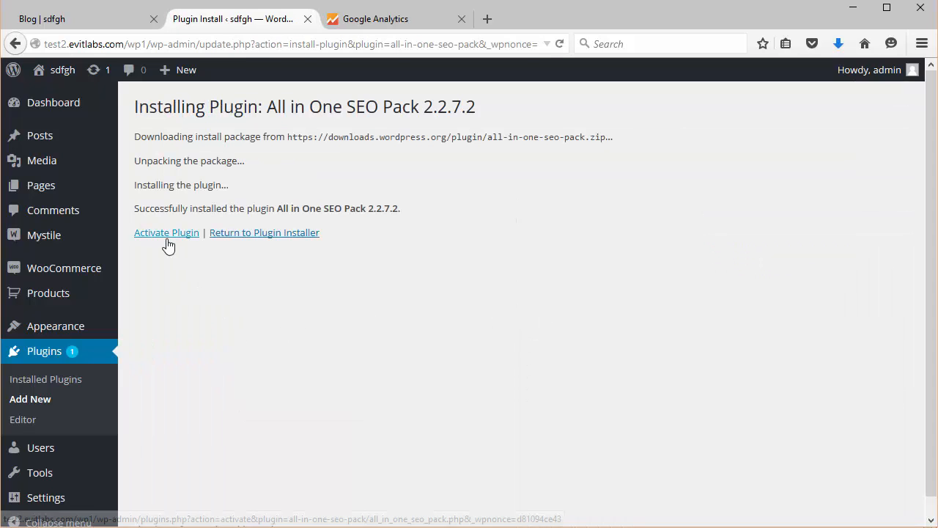
pyautogui.click(167, 240)
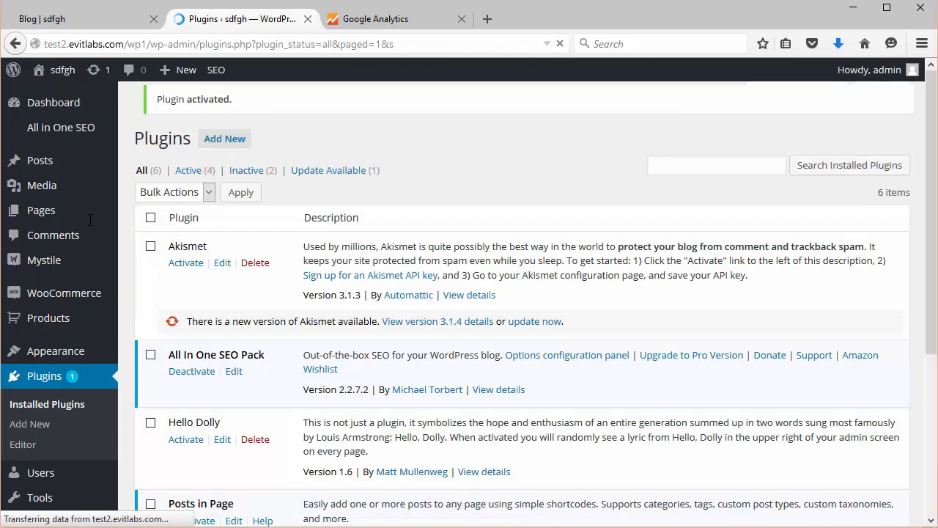
pyautogui.click(203, 271)
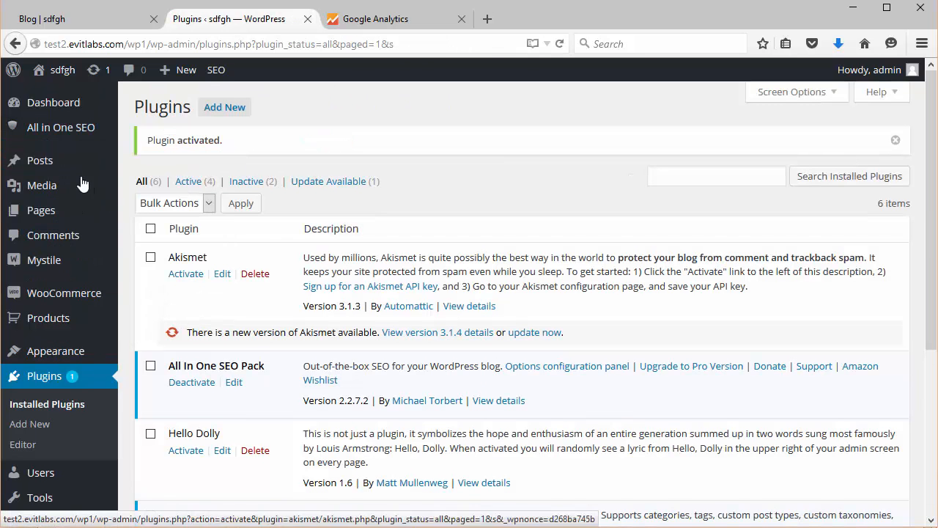
# Open the All in One SEO general settings, dismiss the new-version notice, and locate the Google Analytics ID setting.
pyautogui.click(57, 140)
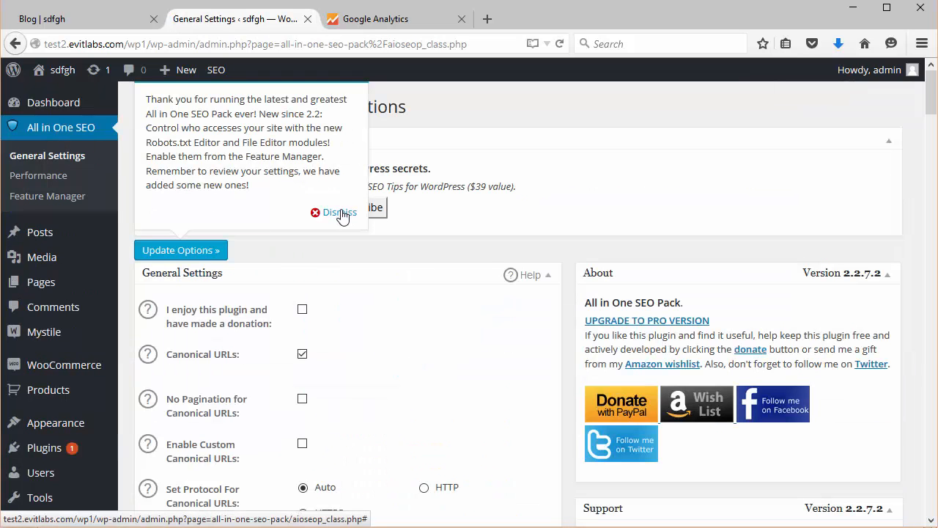
pyautogui.click(340, 214)
pyautogui.scroll(-10, 415, 289)
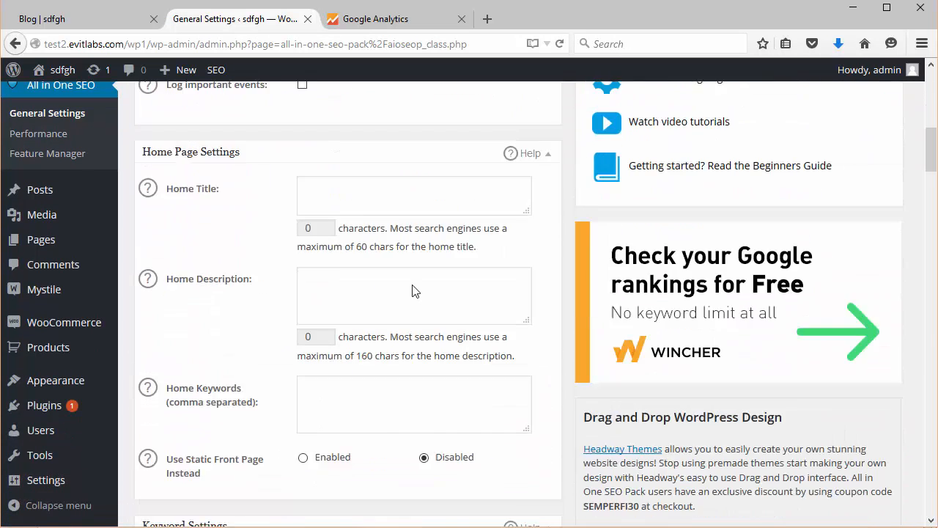
pyautogui.scroll(-3, 413, 285)
pyautogui.scroll(3, 74, 154)
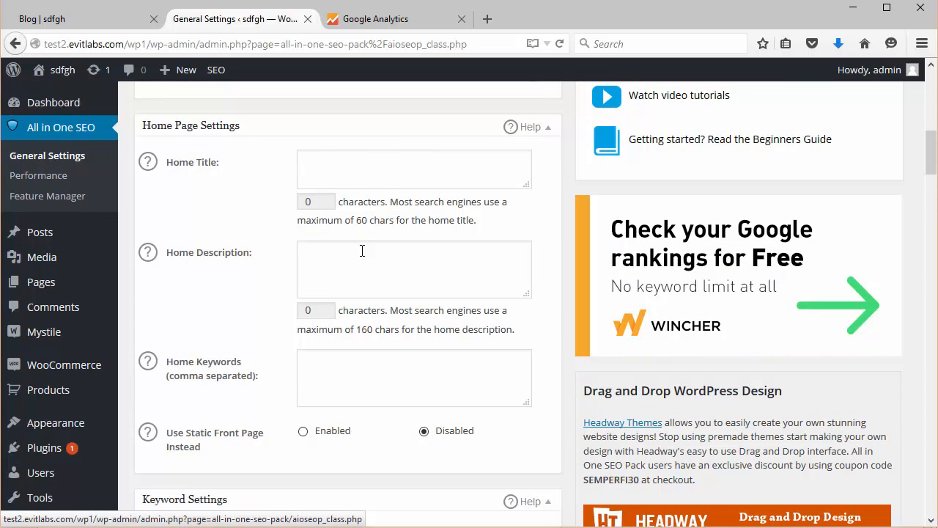
pyautogui.scroll(-10, 396, 296)
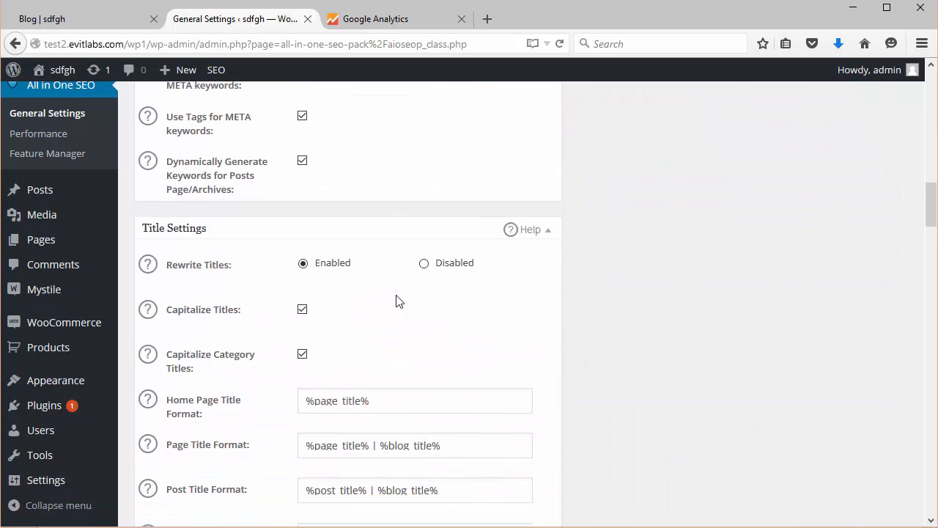
pyautogui.scroll(-15, 396, 301)
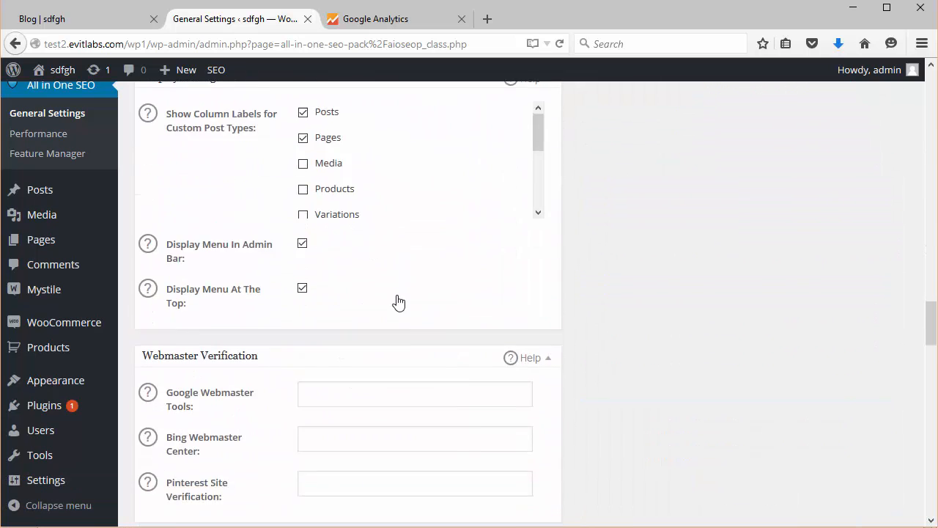
pyautogui.scroll(-3, 249, 343)
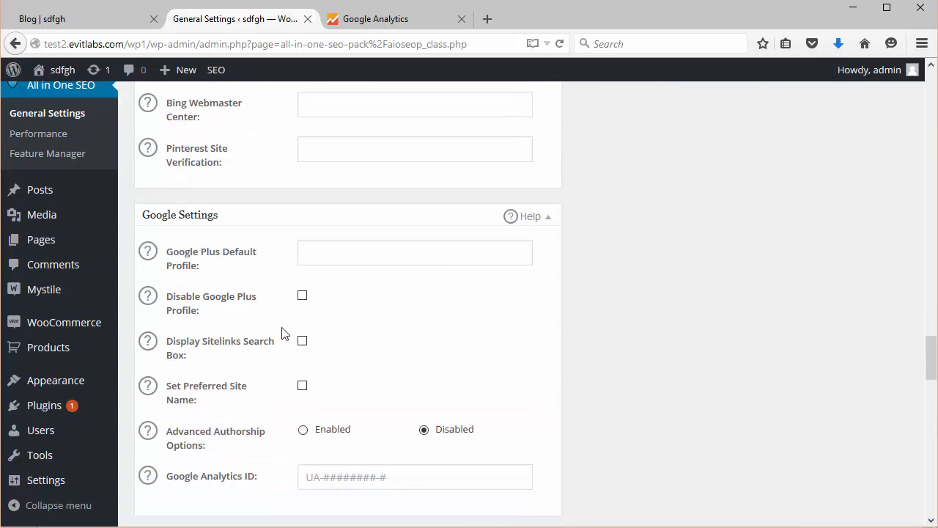
pyautogui.scroll(-1, 329, 345)
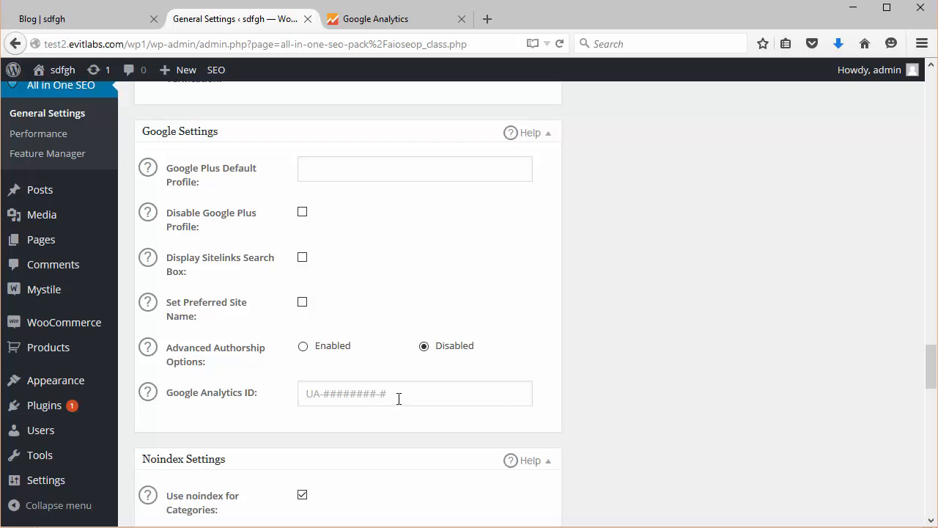
# Switch to Google Analytics and start creating a new account in its administration area.
pyautogui.click(396, 20)
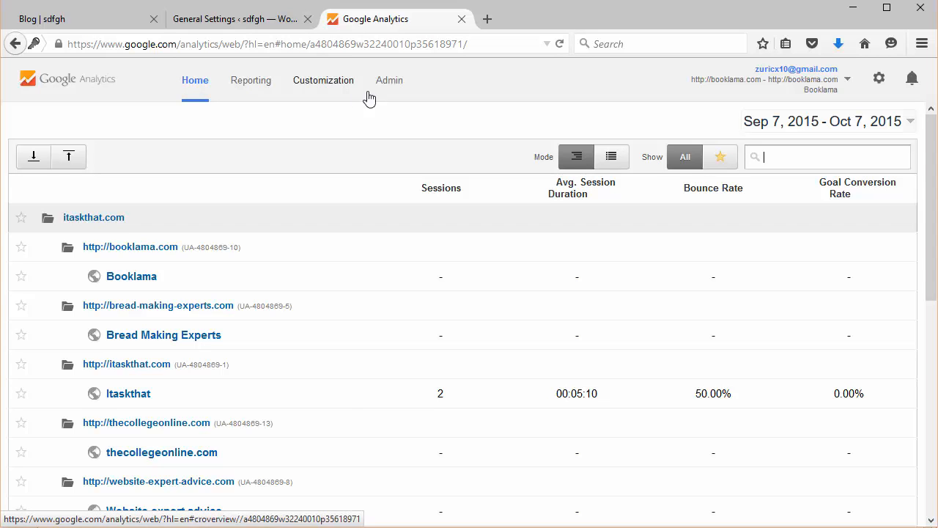
pyautogui.click(393, 82)
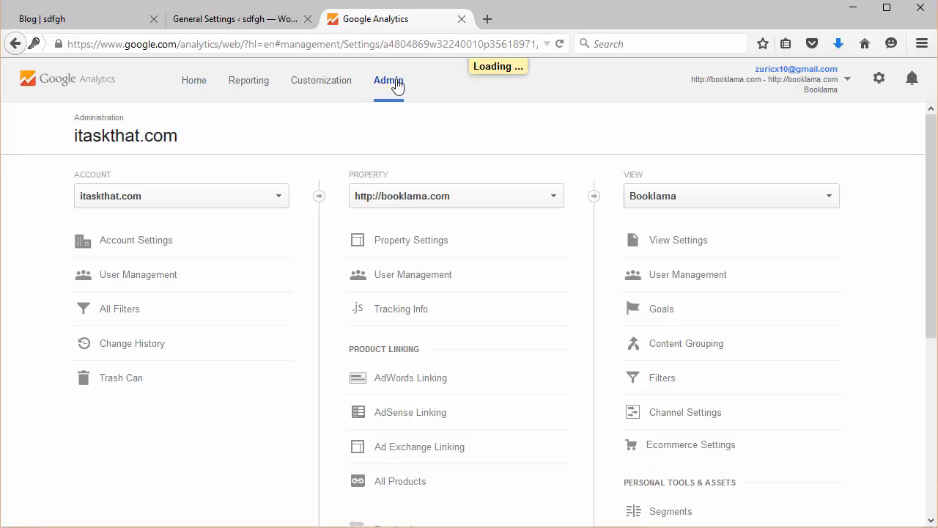
pyautogui.click(259, 200)
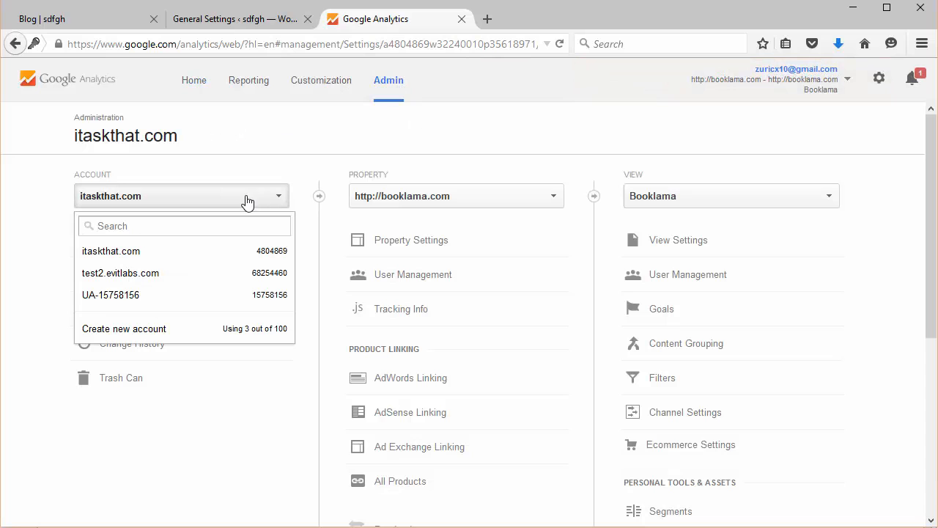
pyautogui.click(174, 330)
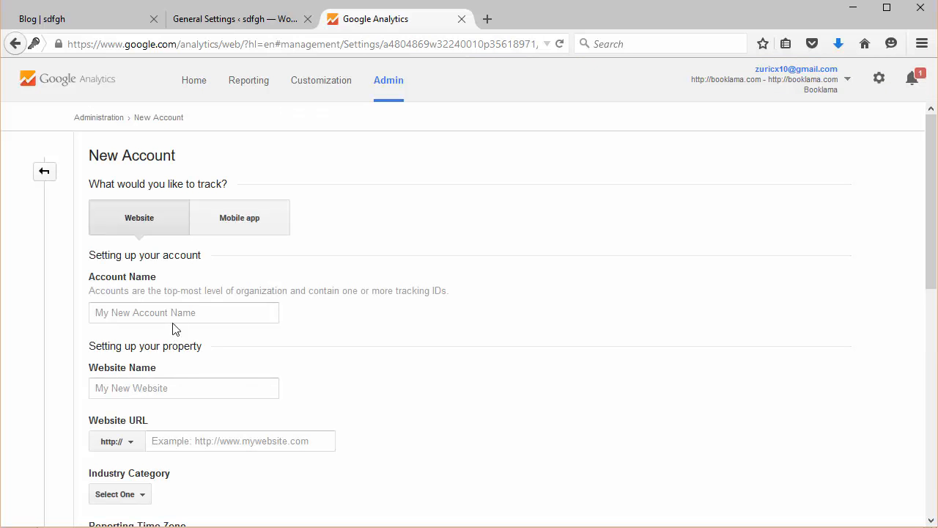
# Name both the new account and its website "shoes" and set the website URL to evit2.evitlabs.com/wp1/.
pyautogui.click(208, 307)
pyautogui.write('shoes')
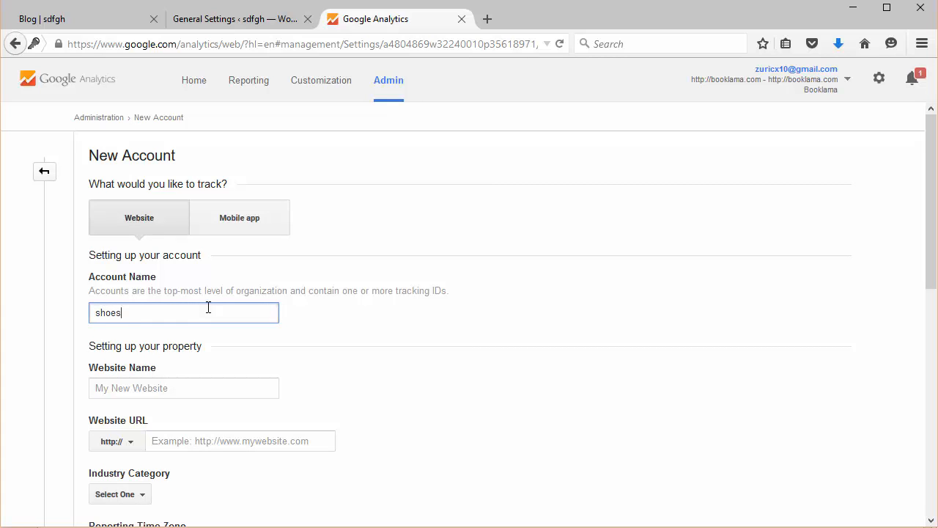
pyautogui.click(179, 383)
pyautogui.write('shoes')
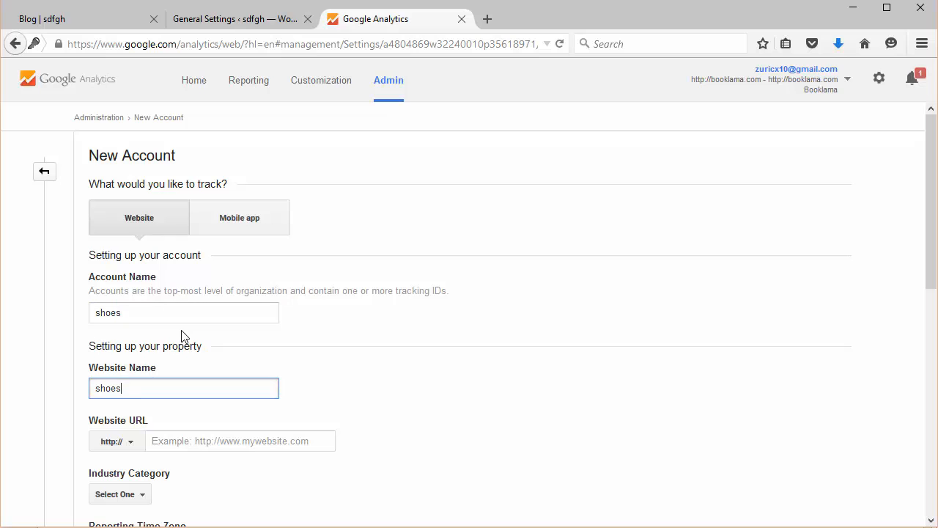
pyautogui.scroll(-1, 182, 336)
pyautogui.click(211, 405)
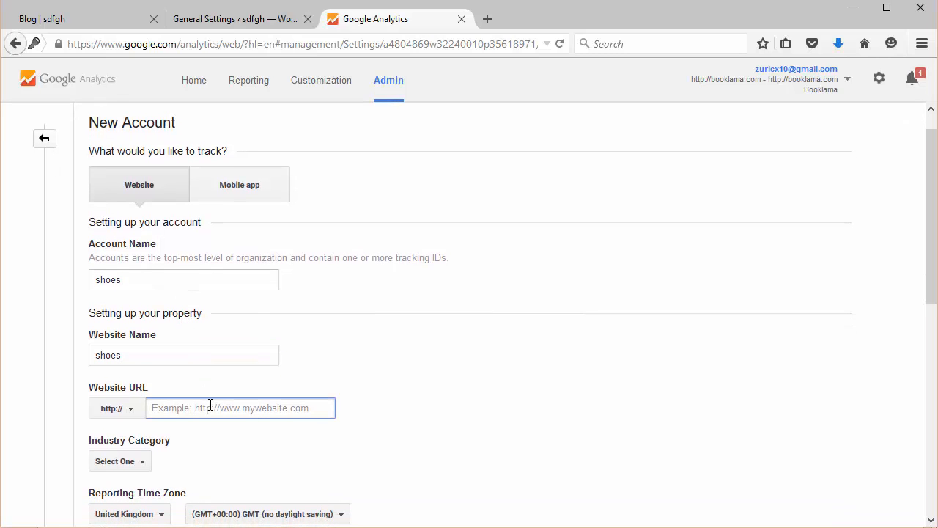
pyautogui.write('evit2.evitlabs.com')
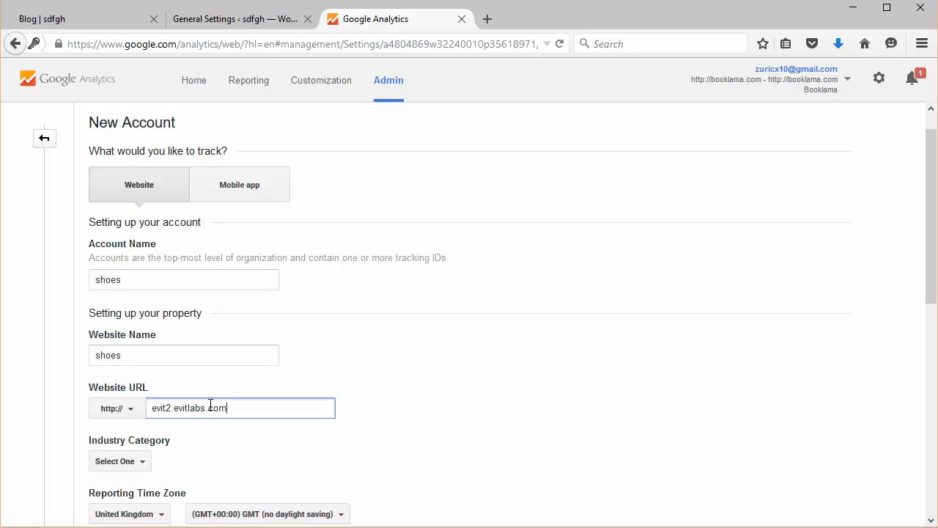
pyautogui.scroll(-1, 211, 404)
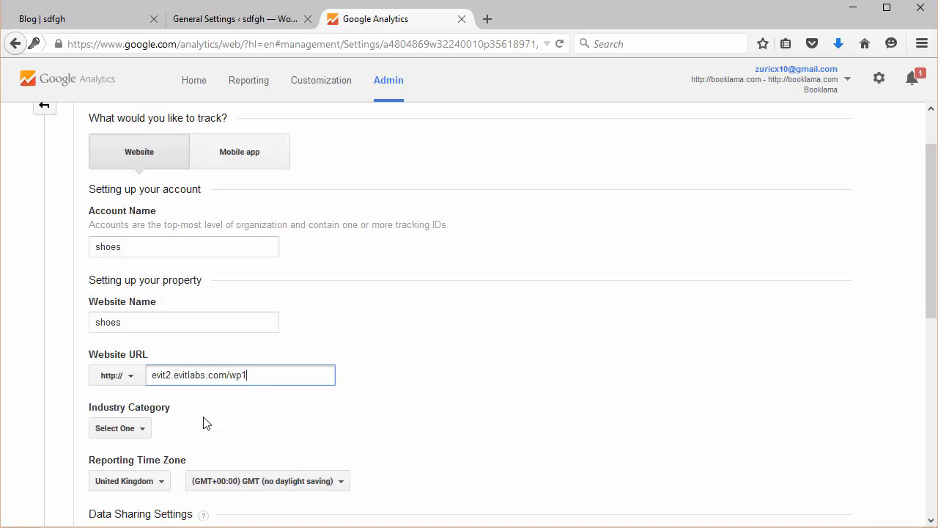
pyautogui.scroll(-2, 206, 422)
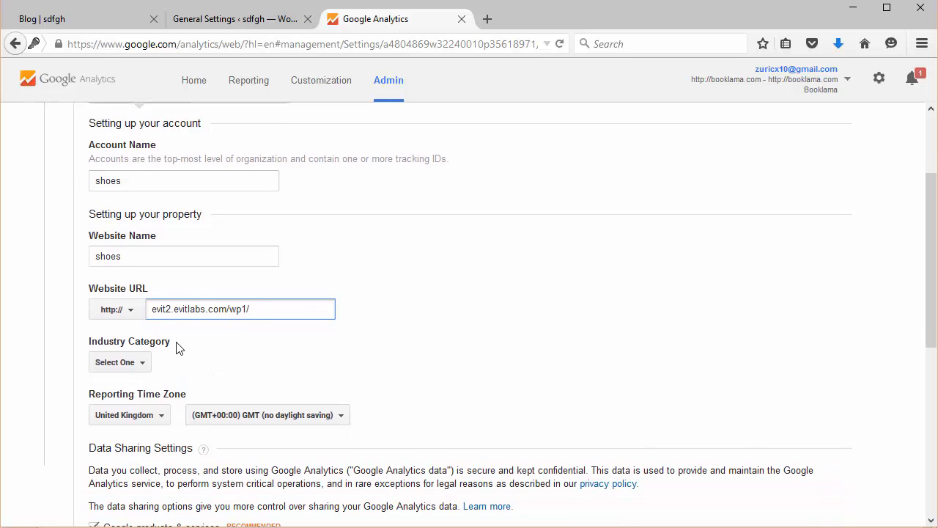
# Set the website's industry category to Shopping.
pyautogui.scroll(-1, 176, 348)
pyautogui.click(138, 330)
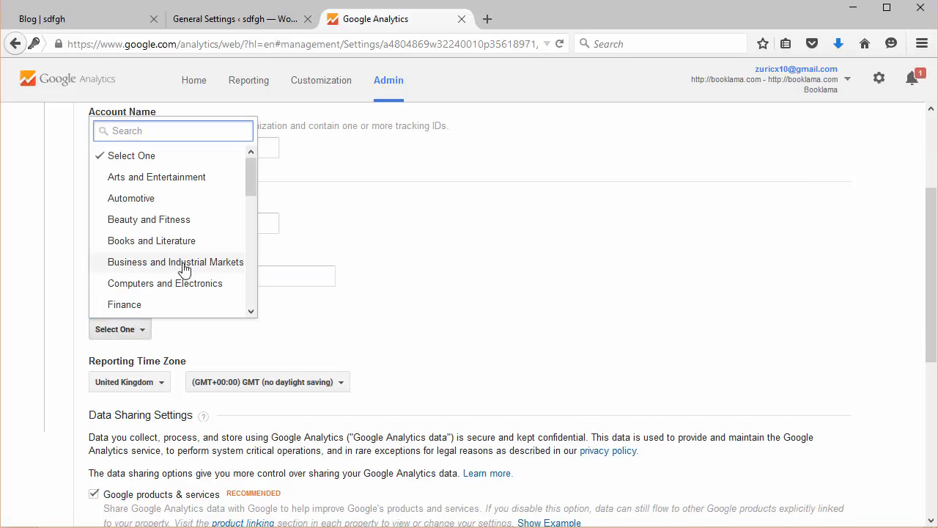
pyautogui.scroll(-1, 185, 270)
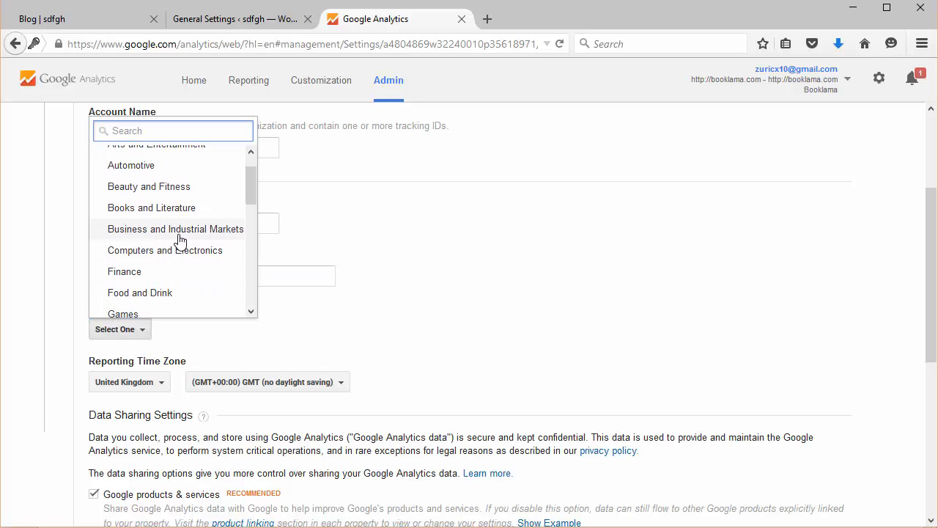
pyautogui.scroll(-5, 180, 240)
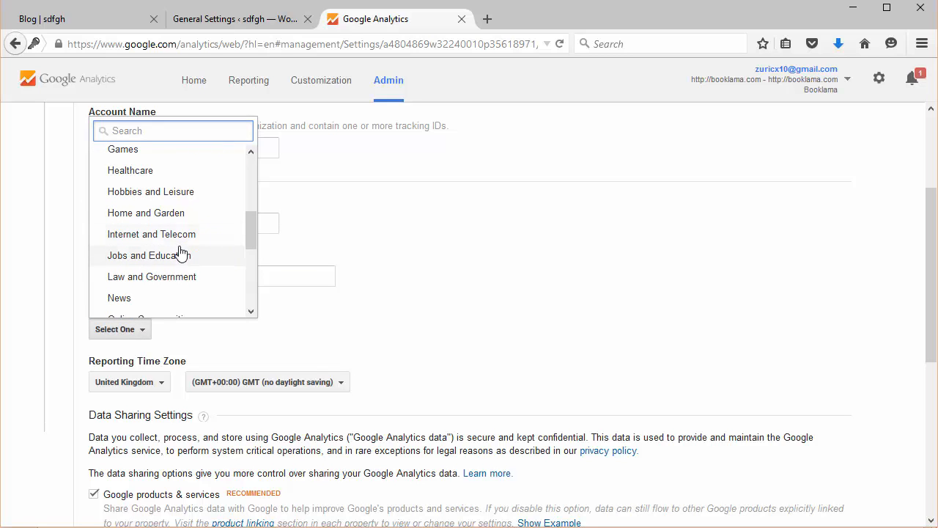
pyautogui.scroll(-6, 182, 261)
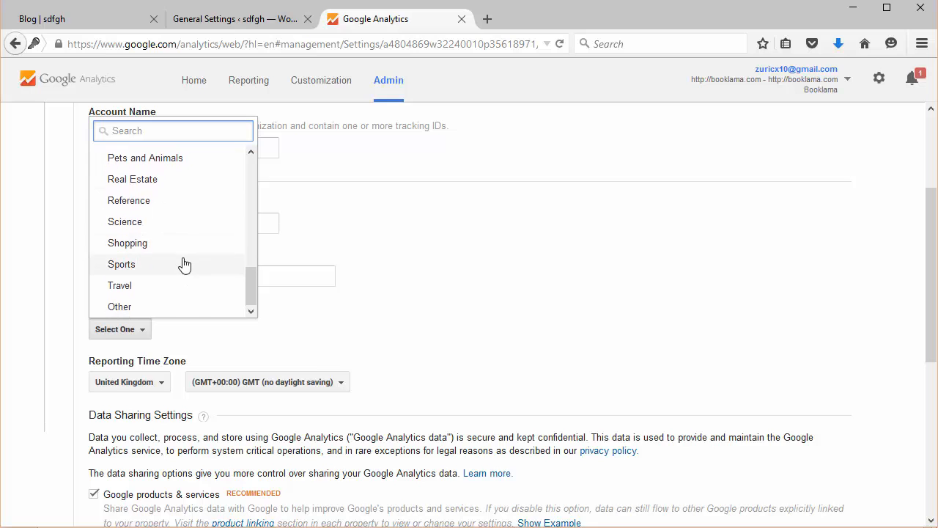
pyautogui.scroll(3, 185, 265)
pyautogui.scroll(6, 184, 268)
pyautogui.scroll(-10, 176, 263)
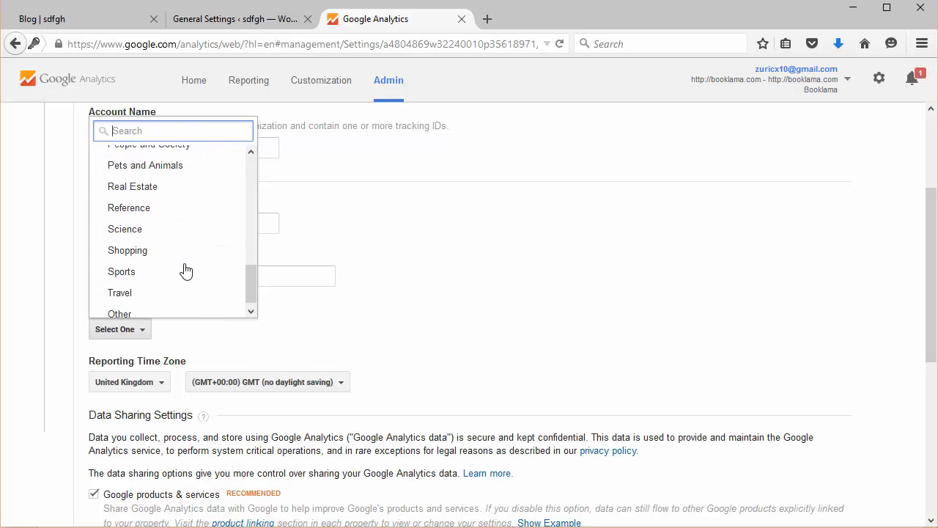
pyautogui.click(160, 251)
# Request the tracking ID with the existing data sharing settings and accept the Google Analytics terms of service for the United Kingdom.
pyautogui.scroll(-5, 254, 318)
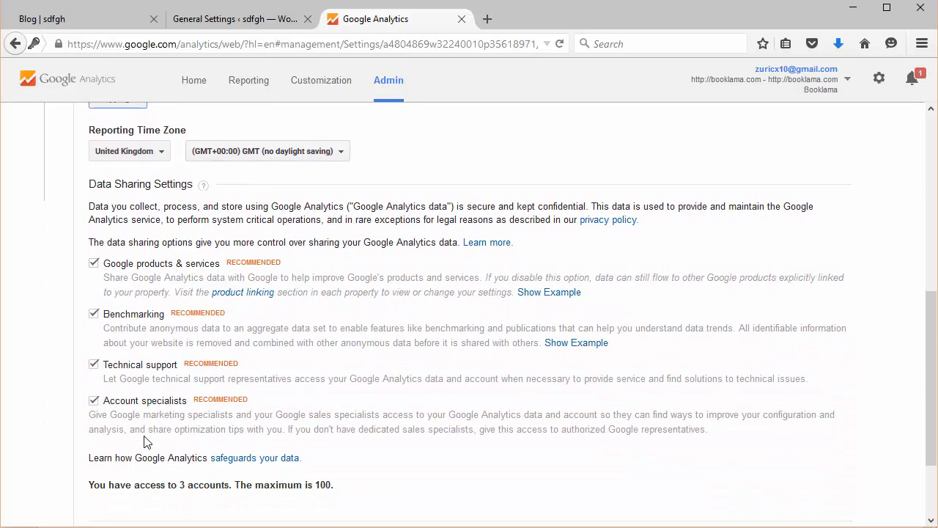
pyautogui.scroll(-2, 139, 426)
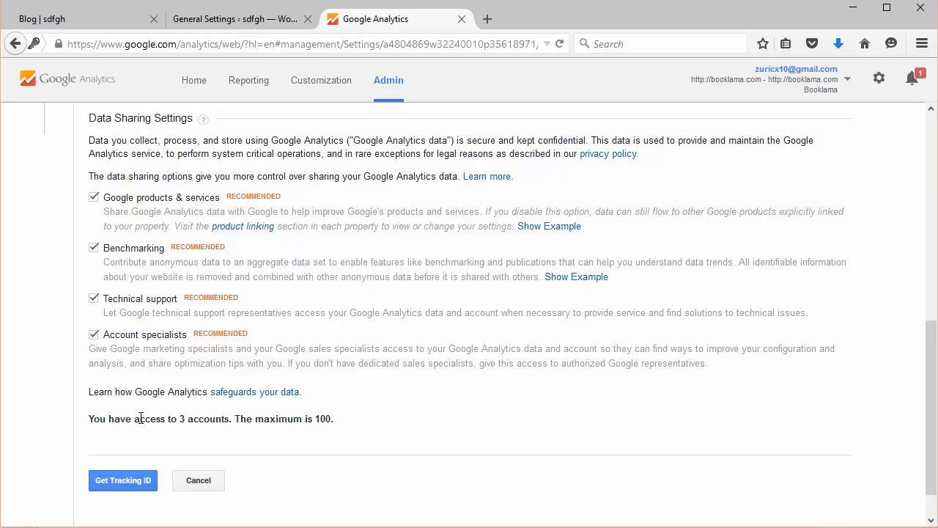
pyautogui.scroll(4, 139, 414)
pyautogui.scroll(-3, 139, 419)
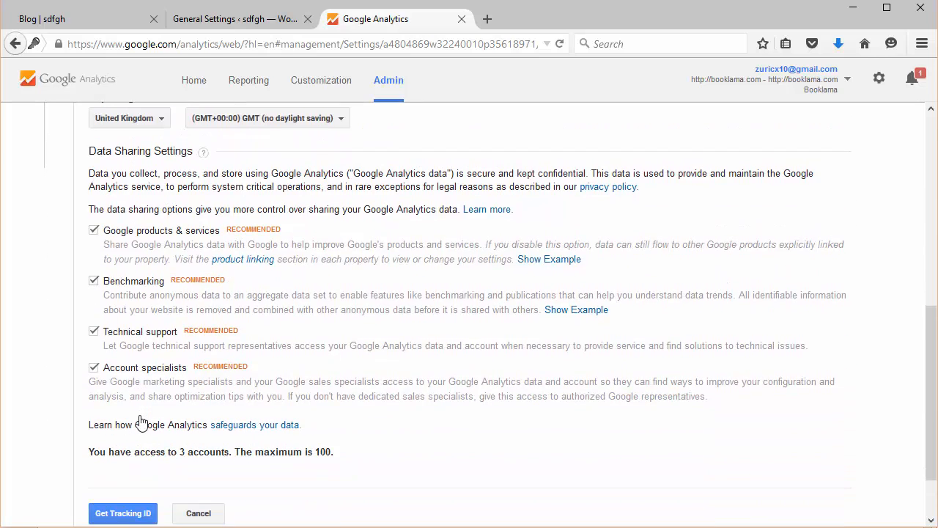
pyautogui.scroll(4, 142, 423)
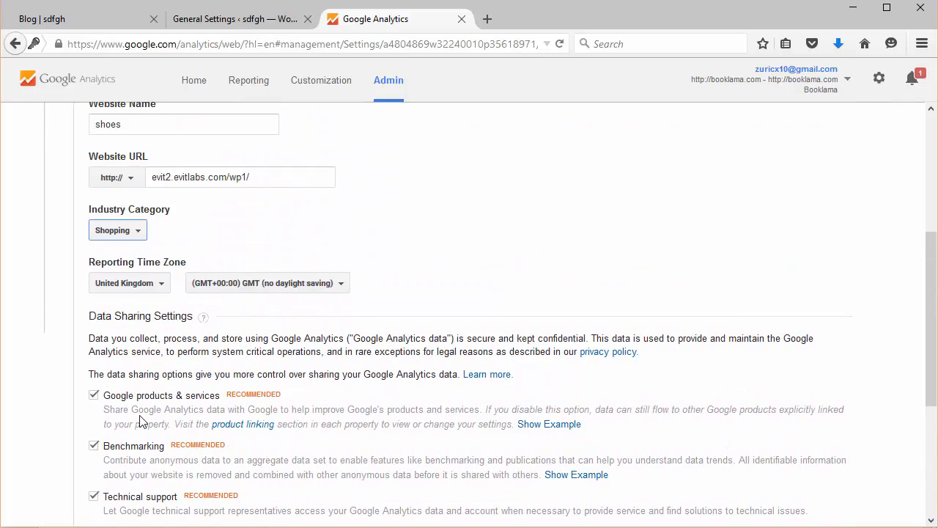
pyautogui.scroll(2, 140, 420)
pyautogui.scroll(-8, 137, 417)
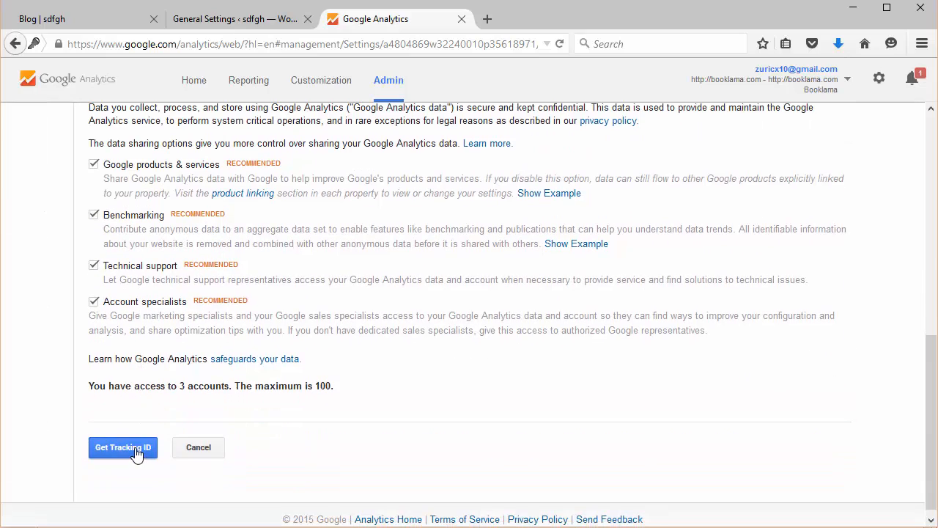
pyautogui.click(135, 453)
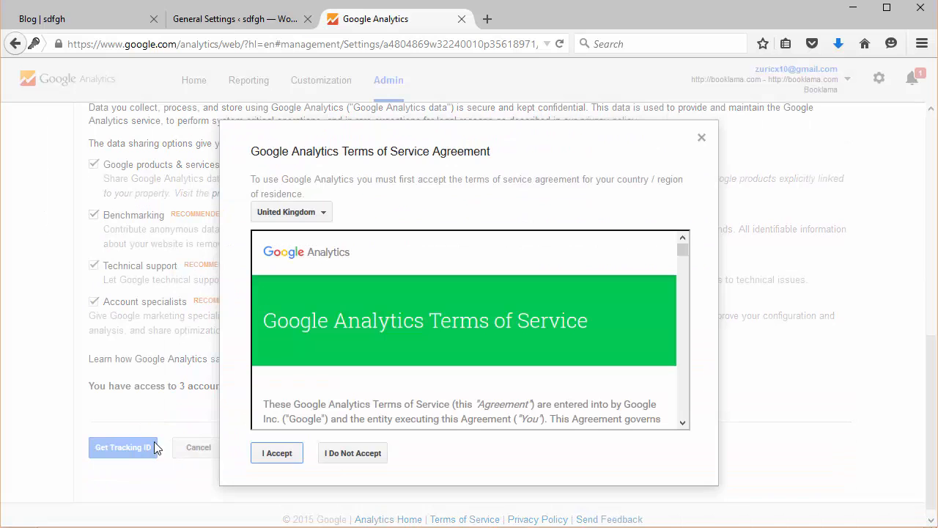
pyautogui.click(260, 456)
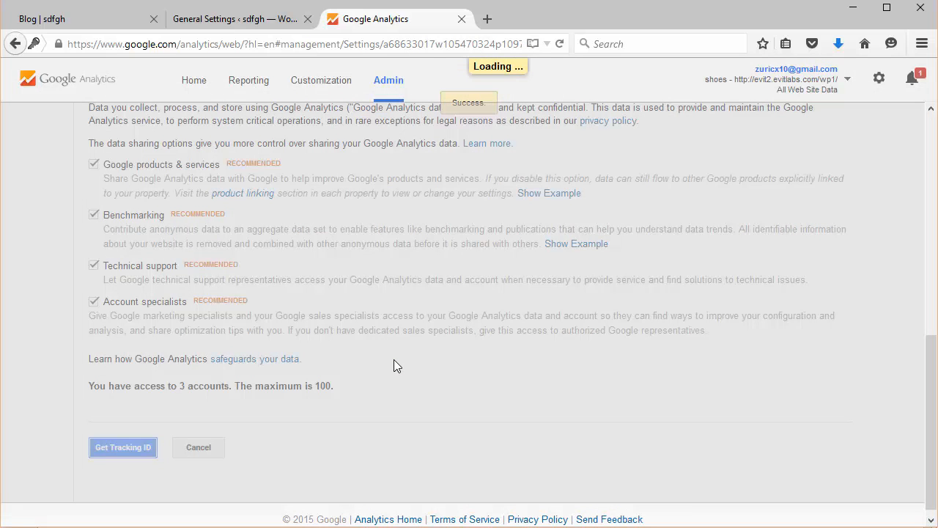
# Copy the tracking ID of the shoes property and switch back to the WordPress All in One SEO settings.
pyautogui.scroll(5, 395, 359)
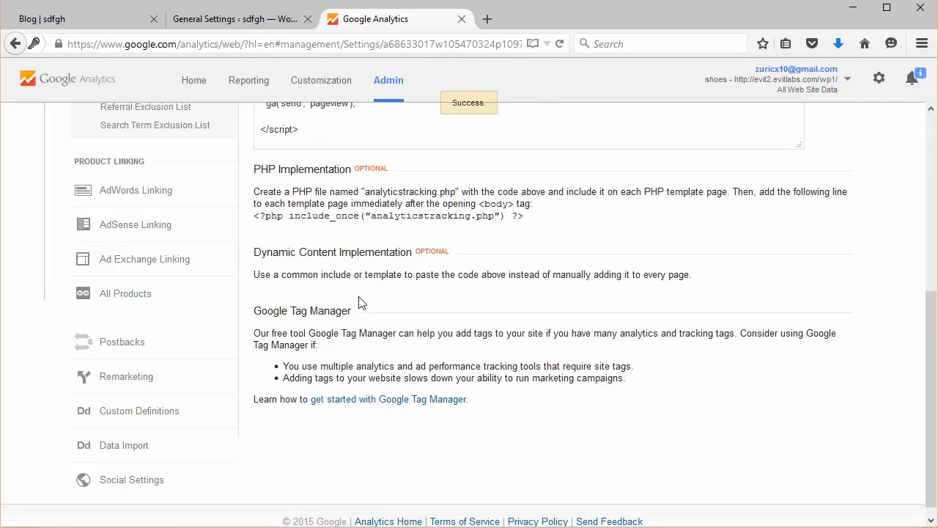
pyautogui.moveTo(384, 211); pyautogui.dragTo(255, 208)
pyautogui.rightClick(269, 208)
pyautogui.click(299, 221)
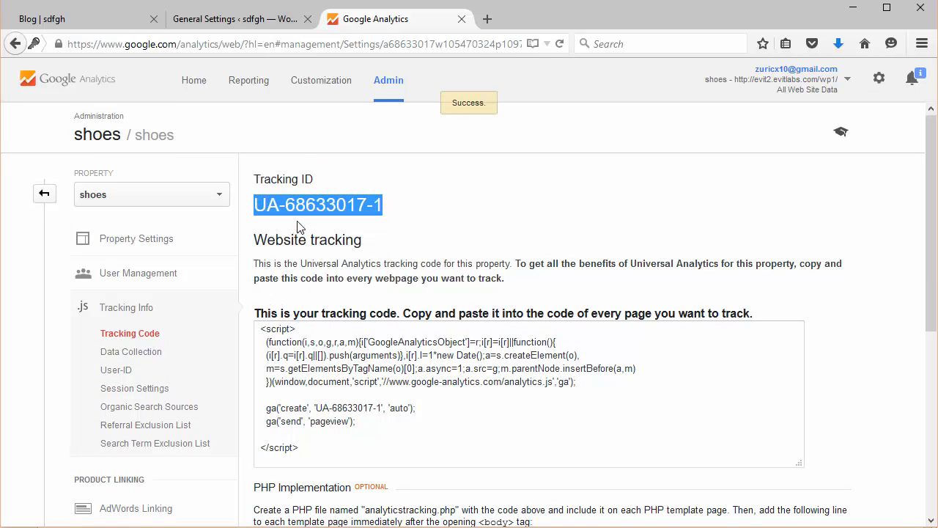
pyautogui.click(216, 20)
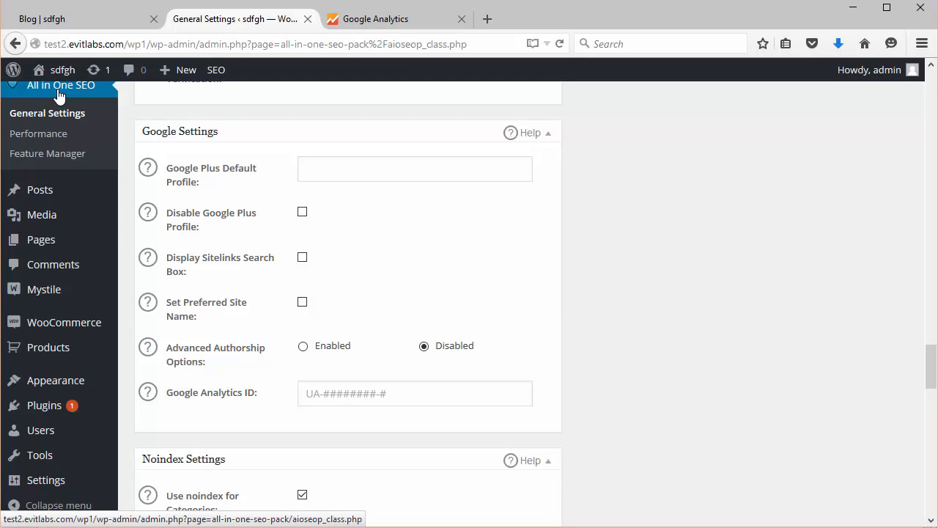
# Paste the copied tracking ID into the Google Analytics ID field of the Google Settings section.
pyautogui.rightClick(356, 399)
pyautogui.click(391, 463)
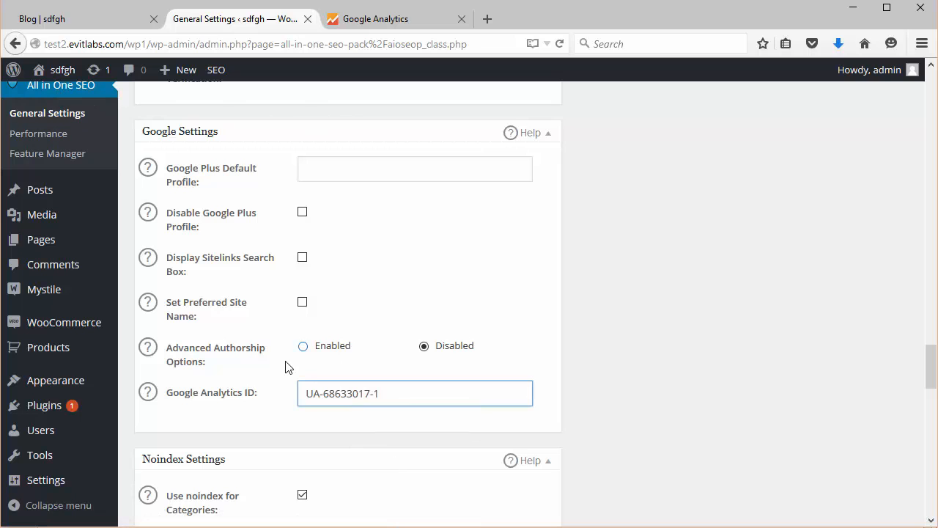
pyautogui.scroll(-2, 285, 366)
pyautogui.click(412, 272)
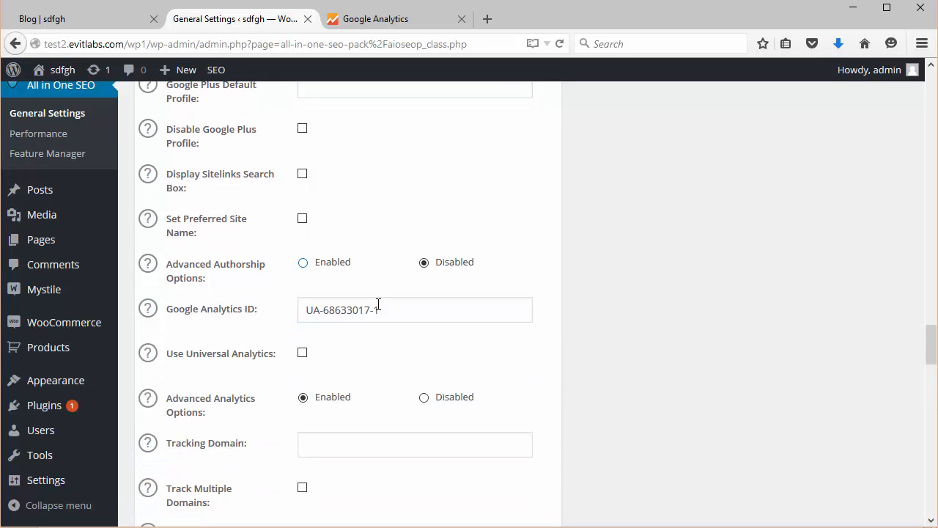
# Turn on Universal Analytics with Administrator users excluded from tracking, and update the plugin options.
pyautogui.scroll(-4, 183, 359)
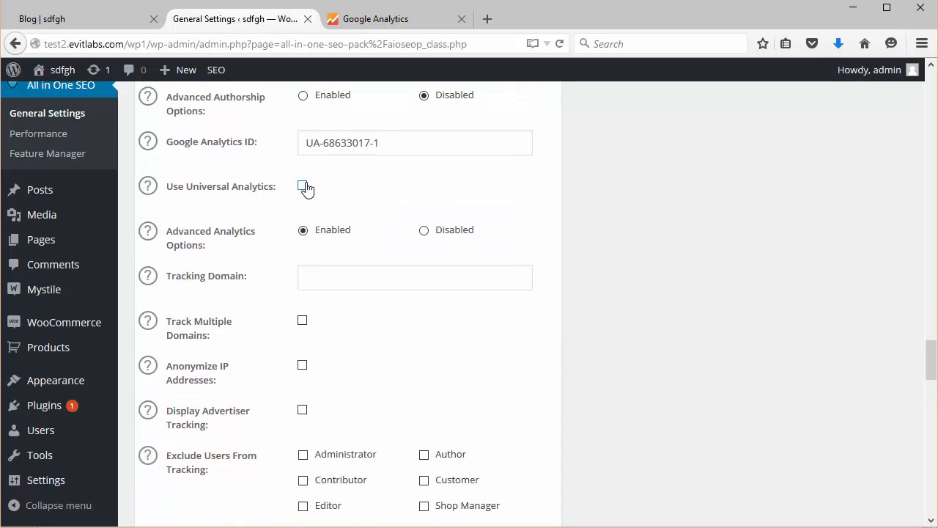
pyautogui.click(300, 192)
pyautogui.scroll(-6, 271, 416)
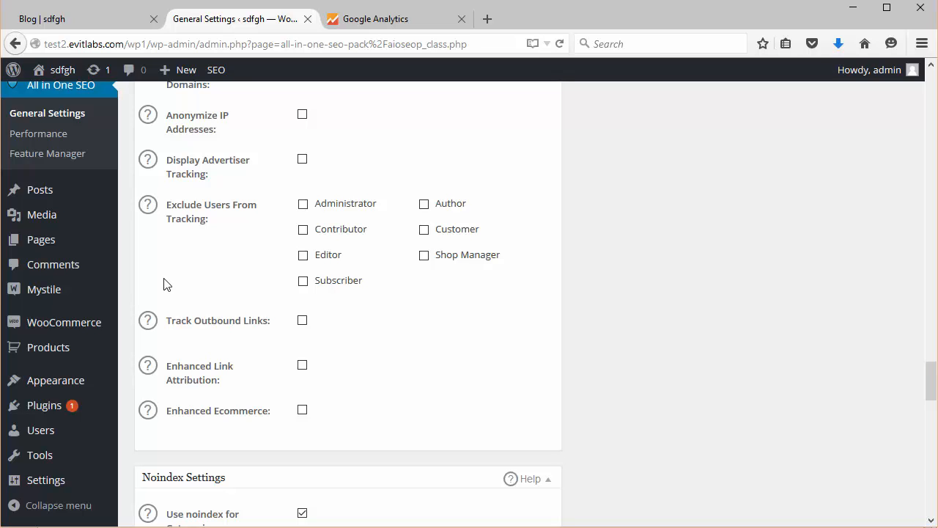
pyautogui.click(303, 205)
pyautogui.scroll(-15, 225, 275)
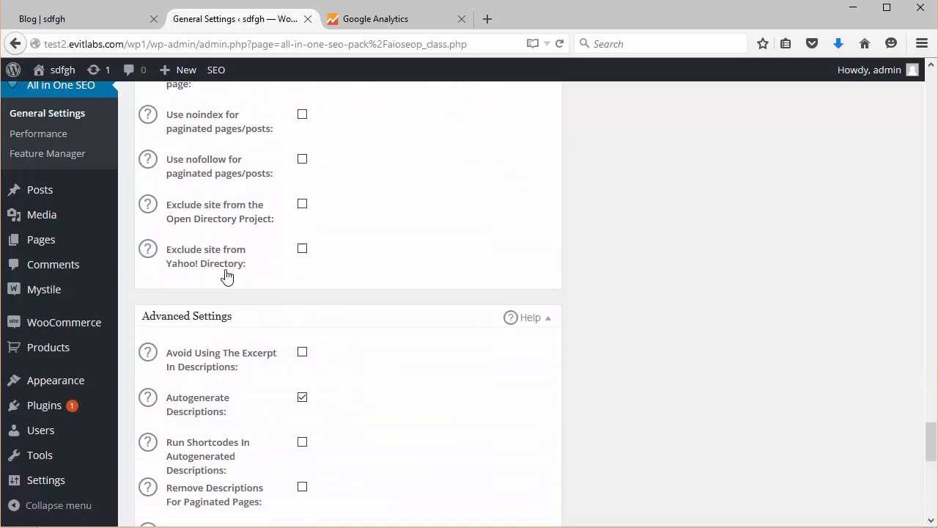
pyautogui.scroll(-5, 226, 276)
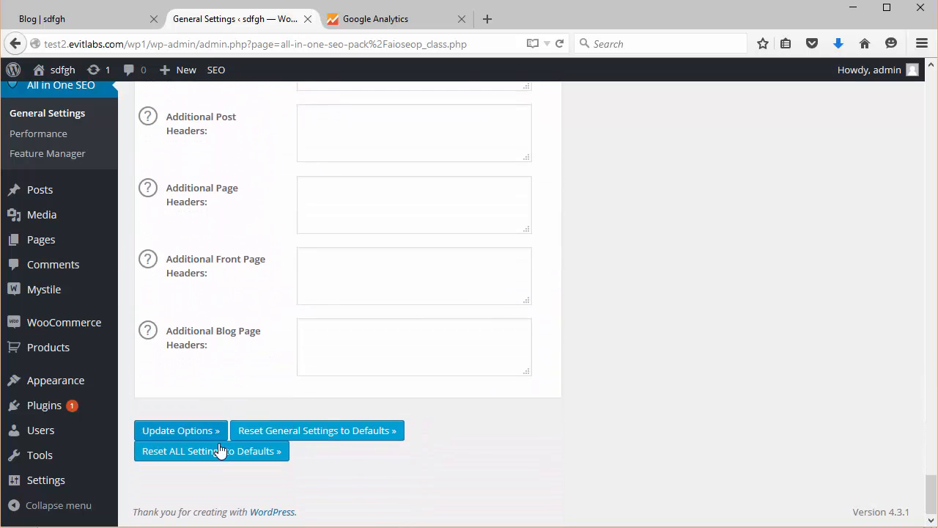
pyautogui.click(189, 432)
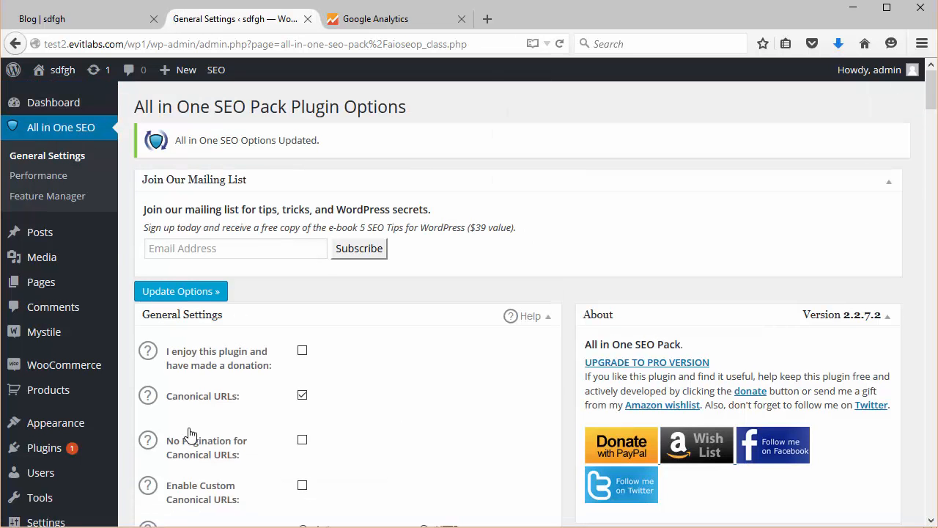
# Enable SEO for the Products post type in the Custom Post Type Settings and update the plugin options.
pyautogui.scroll(-10, 260, 392)
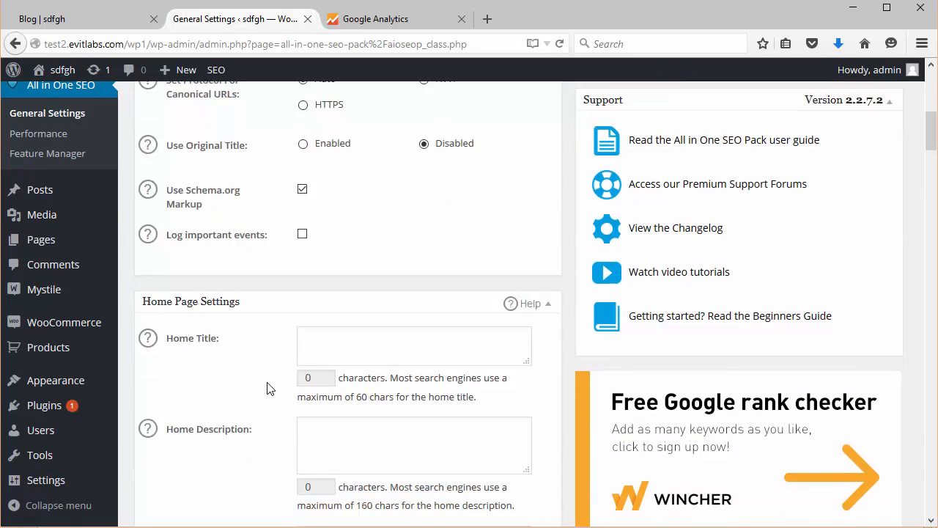
pyautogui.scroll(-15, 268, 389)
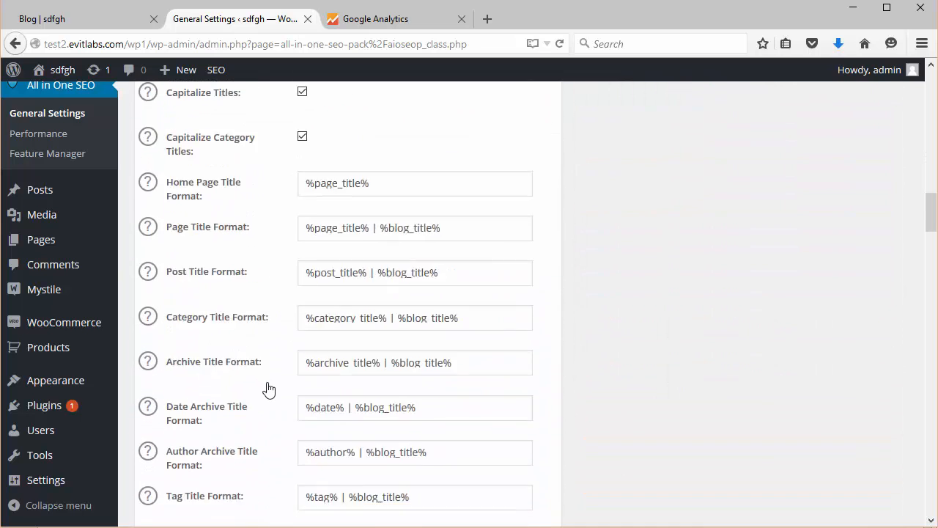
pyautogui.scroll(-1, 267, 388)
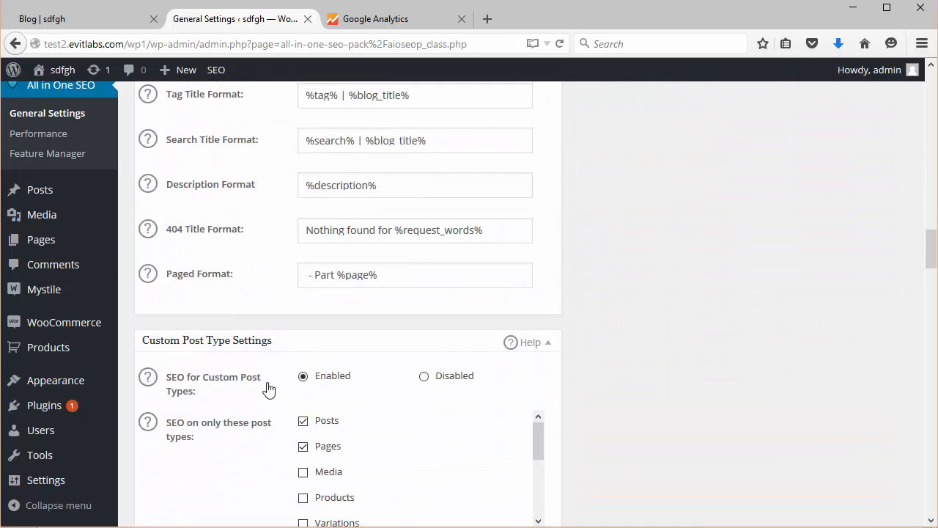
pyautogui.scroll(-3, 268, 389)
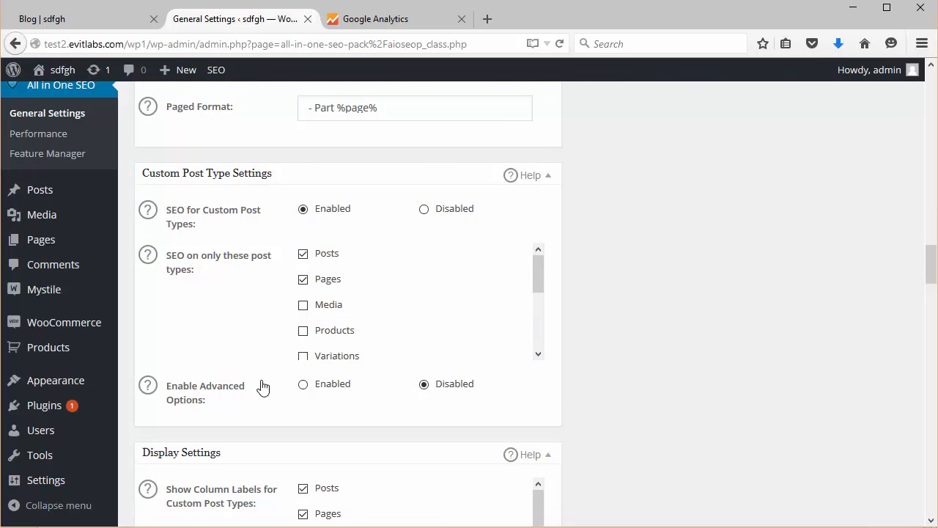
pyautogui.moveTo(538, 276); pyautogui.dragTo(524, 286)
pyautogui.click(308, 312)
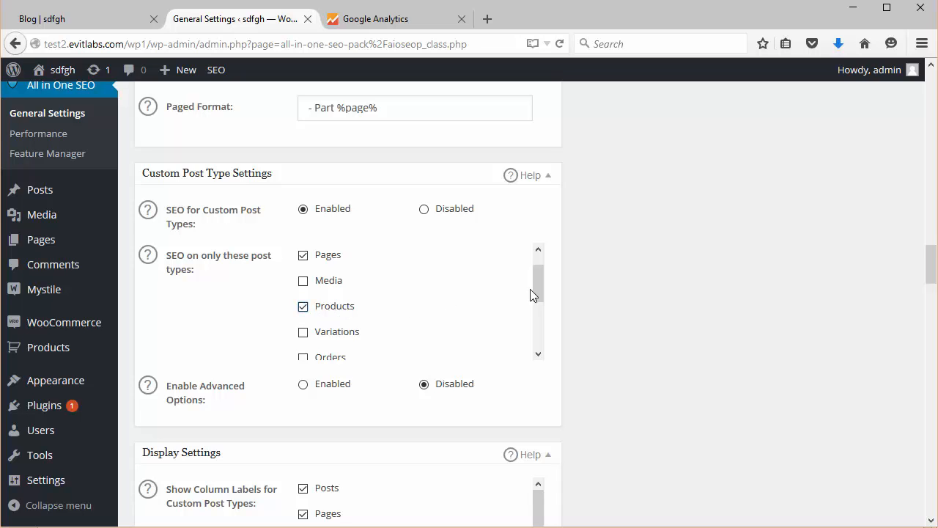
pyautogui.moveTo(530, 289)
pyautogui.mouseDown()
pyautogui.moveTo(537, 299)
pyautogui.moveTo(530, 274)
pyautogui.moveTo(541, 294)
pyautogui.mouseUp()
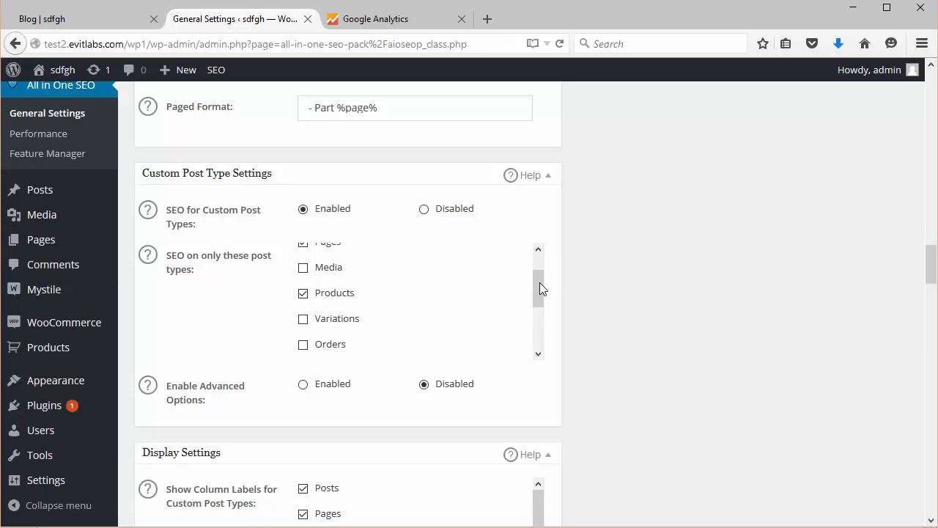
pyautogui.moveTo(539, 286)
pyautogui.mouseDown()
pyautogui.moveTo(539, 314)
pyautogui.moveTo(530, 285)
pyautogui.mouseUp()
pyautogui.scroll(1, 350, 323)
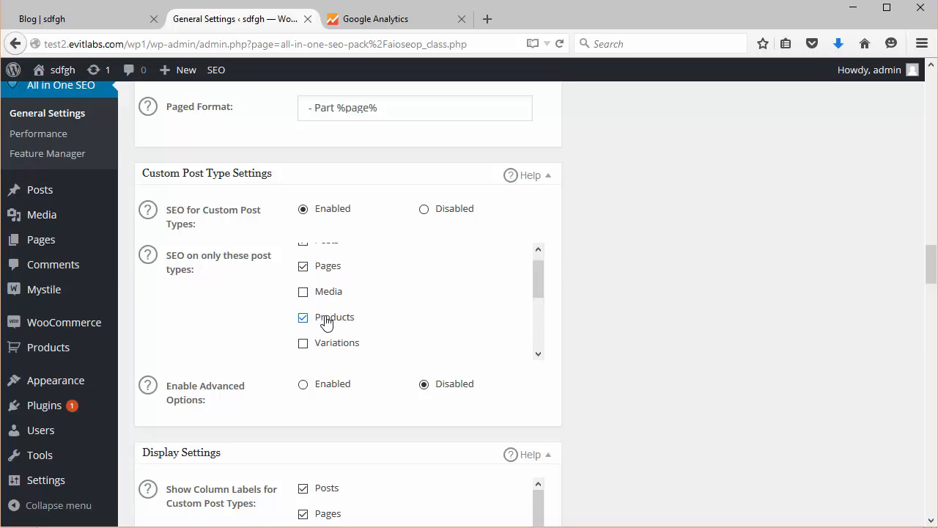
pyautogui.moveTo(542, 292); pyautogui.dragTo(531, 258)
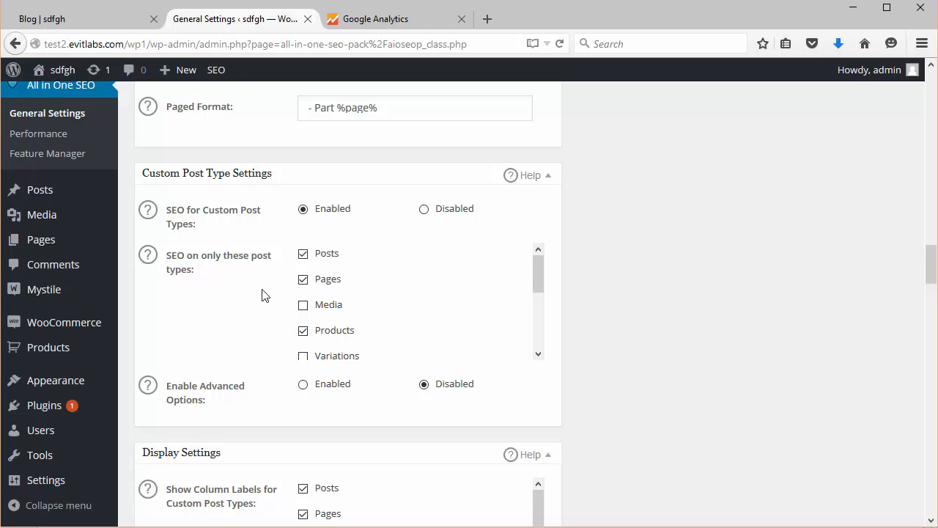
pyautogui.scroll(-3, 360, 390)
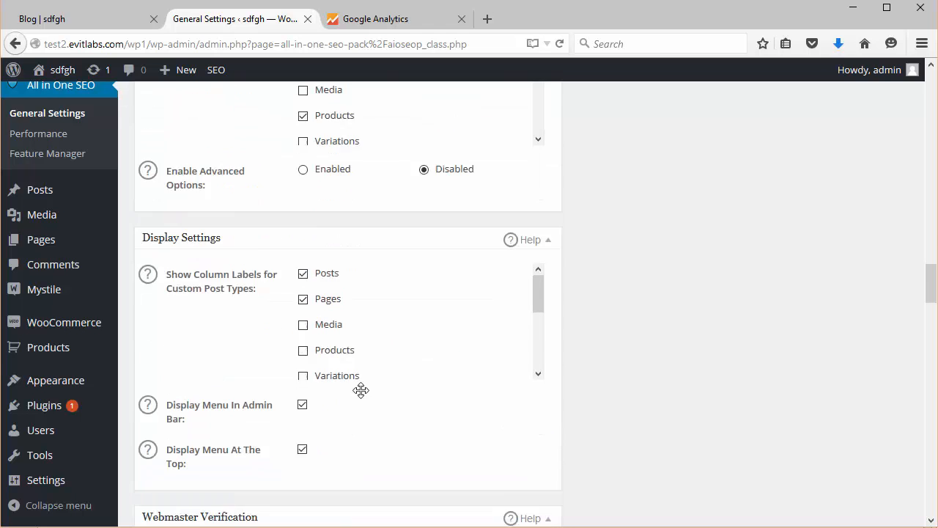
pyautogui.scroll(-20, 360, 390)
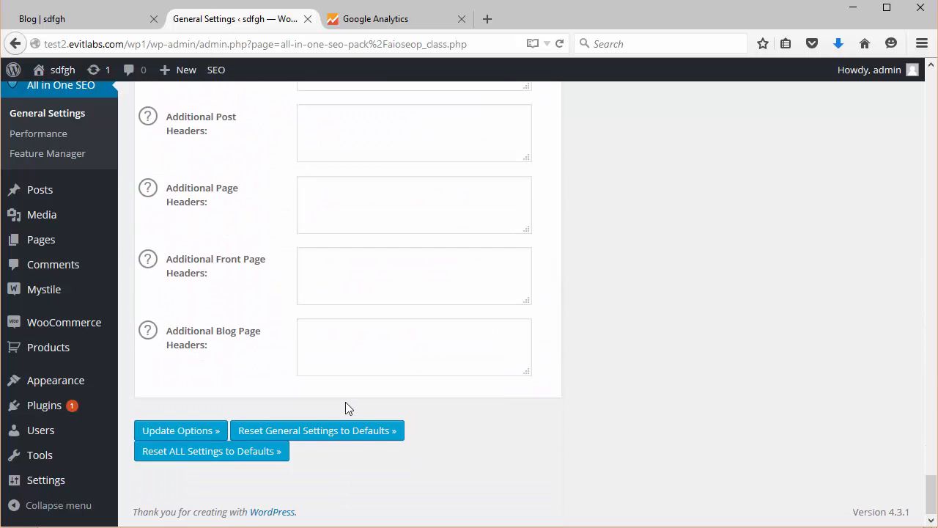
pyautogui.click(182, 432)
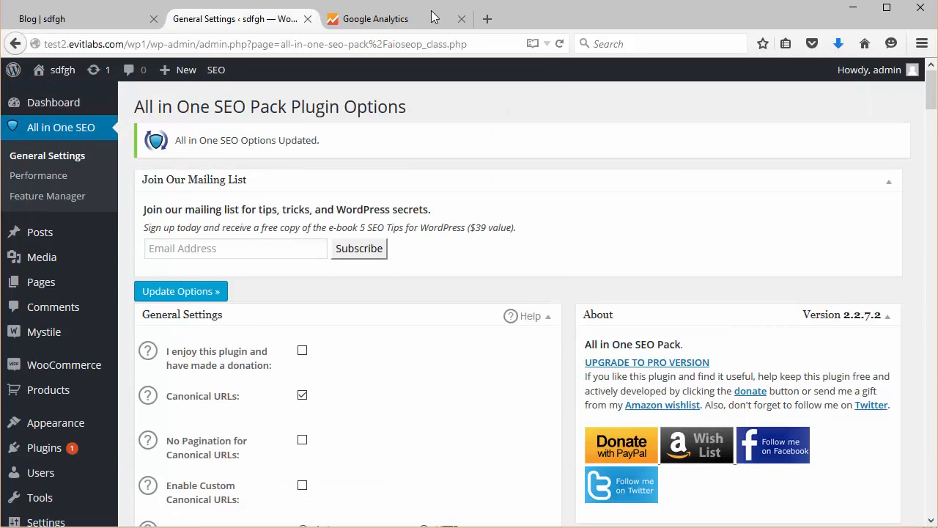
# Switch to Google Analytics and open the All Web Site Data report of the shoes property from the account list.
pyautogui.click(401, 21)
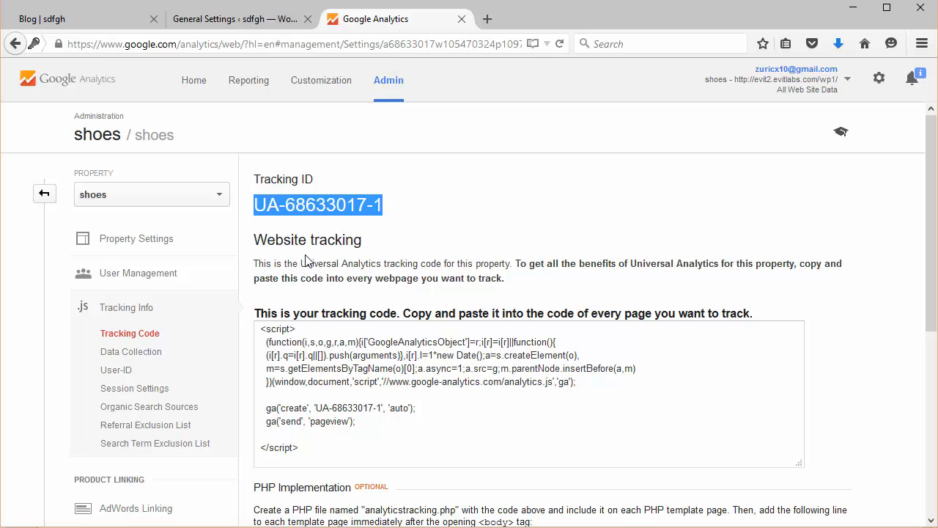
pyautogui.scroll(-3, 328, 316)
pyautogui.scroll(-4, 328, 317)
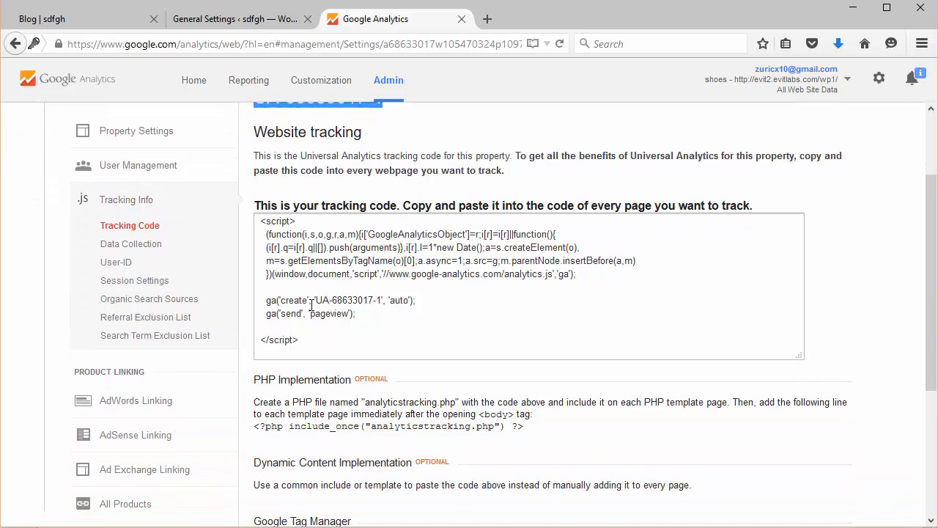
pyautogui.scroll(5, 310, 310)
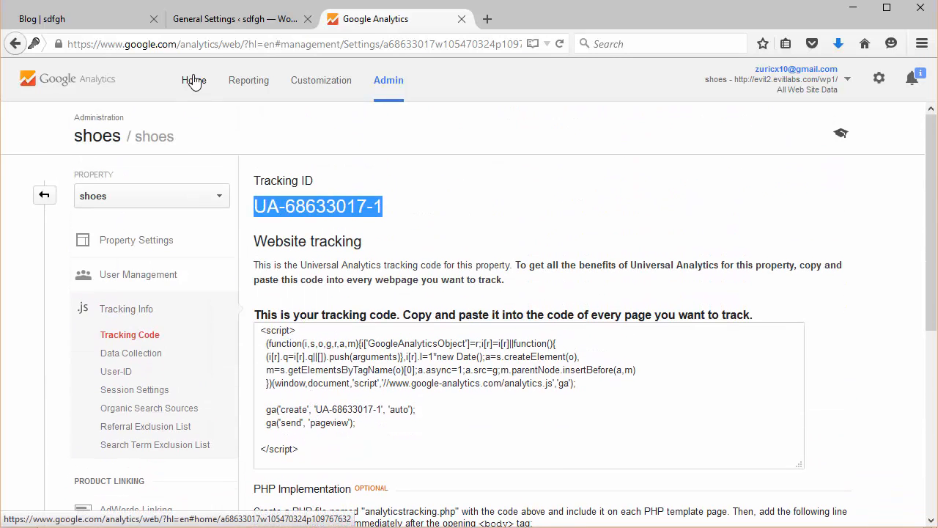
pyautogui.click(194, 81)
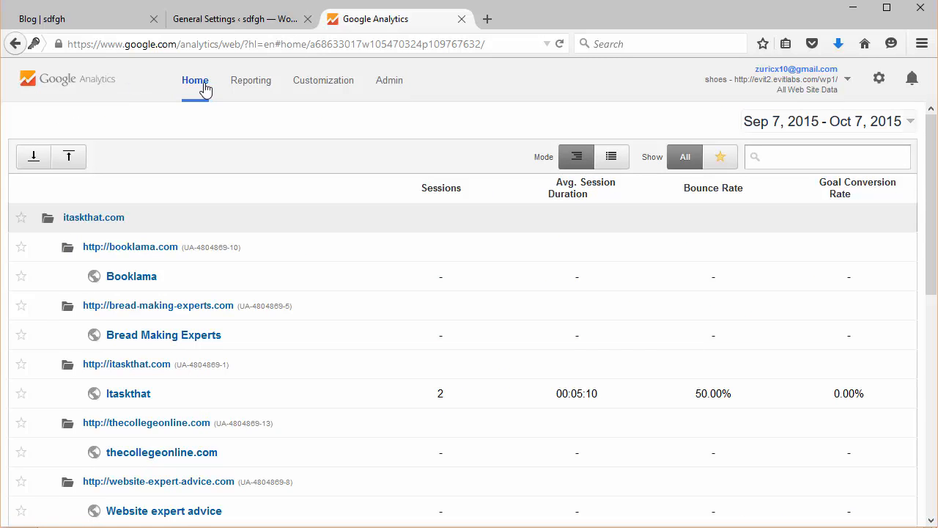
pyautogui.scroll(-5, 166, 276)
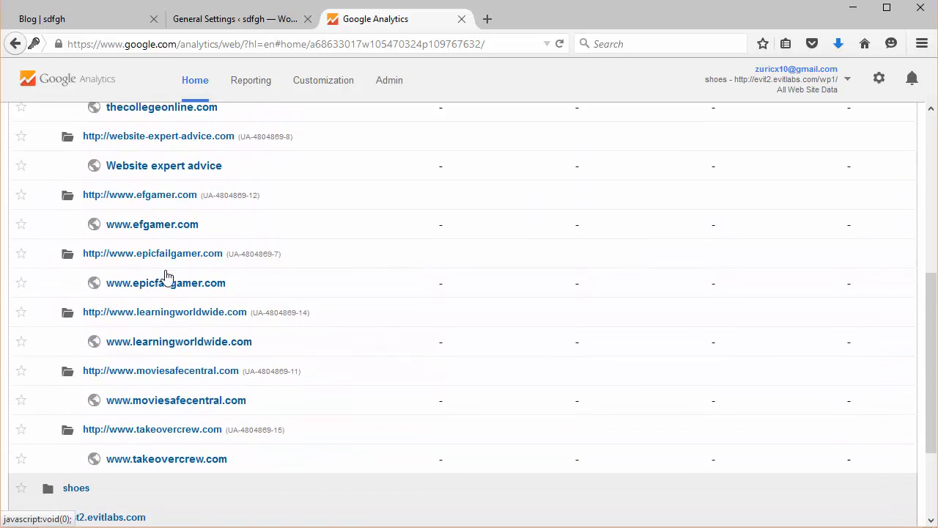
pyautogui.scroll(-2, 166, 275)
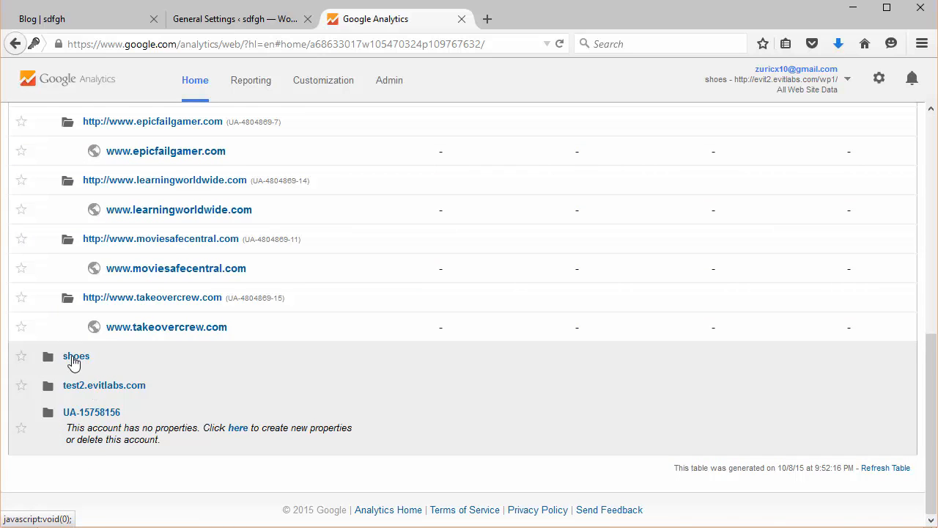
pyautogui.click(73, 358)
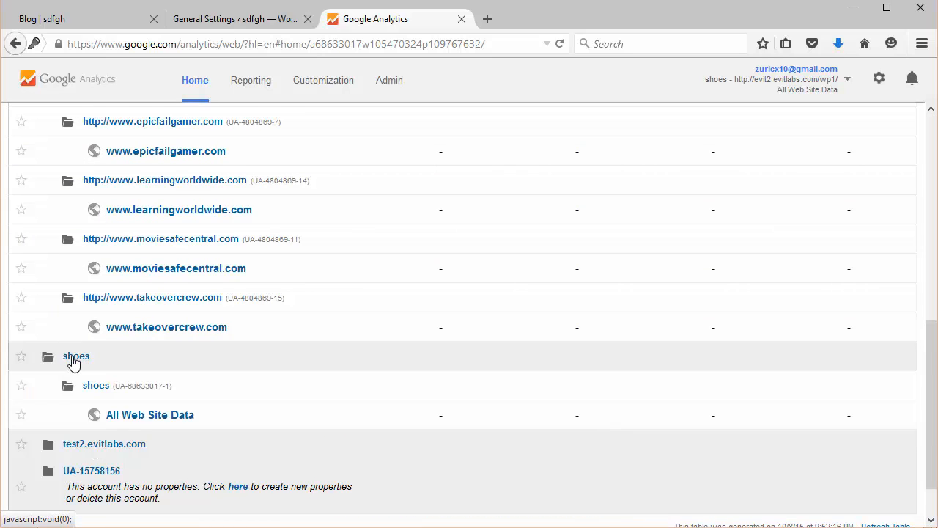
pyautogui.click(149, 421)
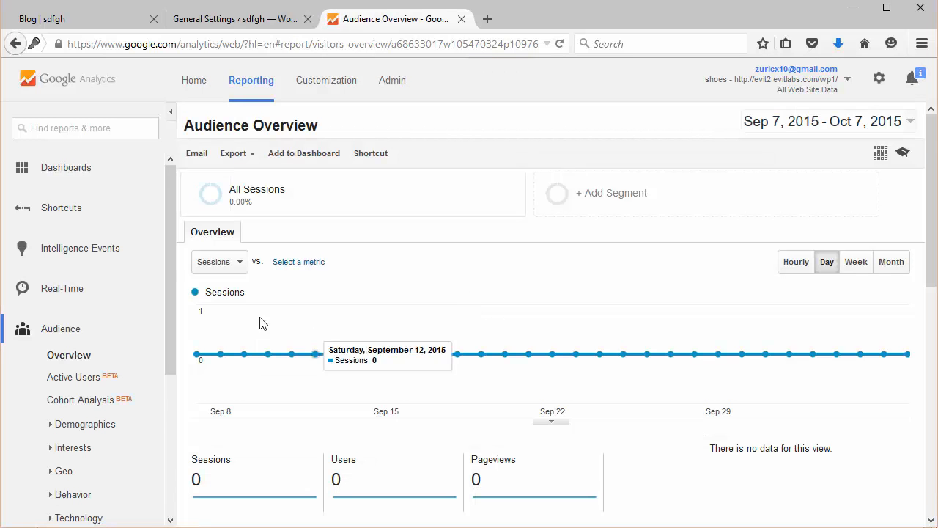
# Examine the Audience Overview's session chart and its metrics for users, pageviews, pages per session, average session duration and bounce rate.
pyautogui.scroll(-2, 576, 325)
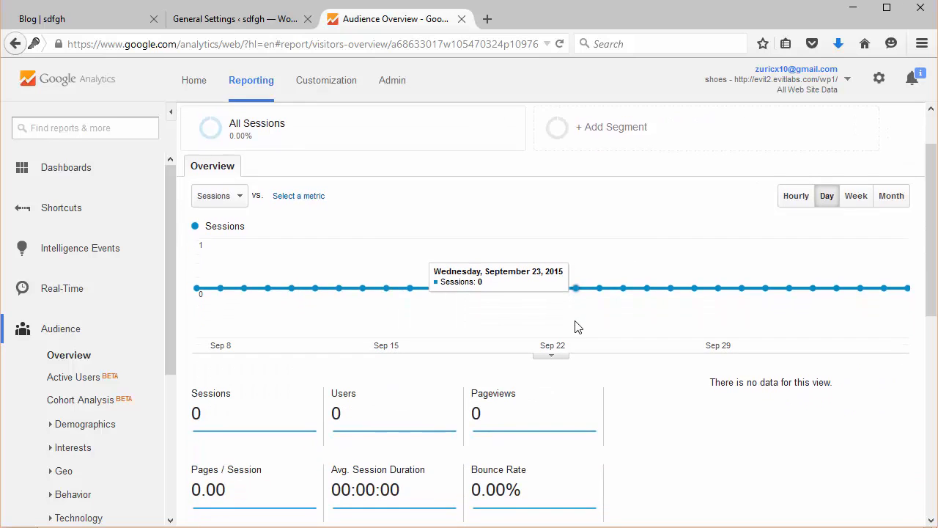
pyautogui.scroll(2, 576, 325)
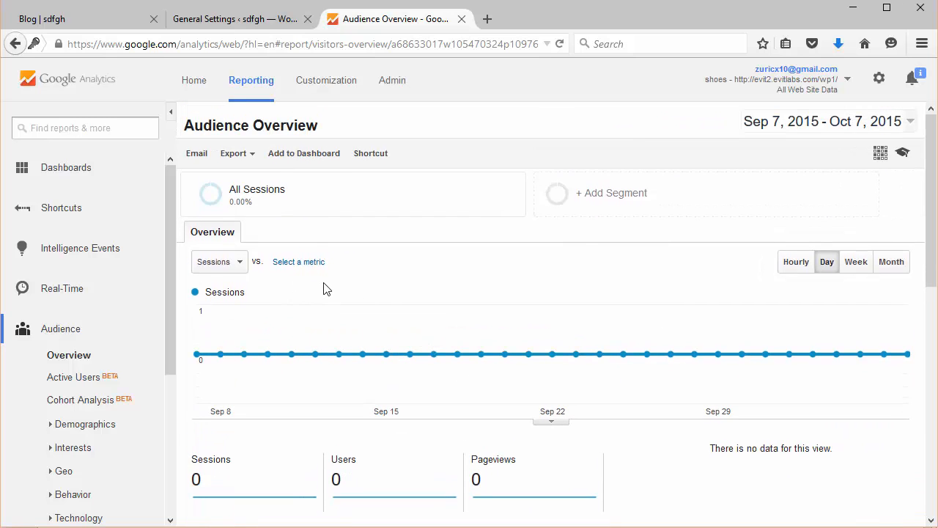
pyautogui.scroll(-2, 325, 289)
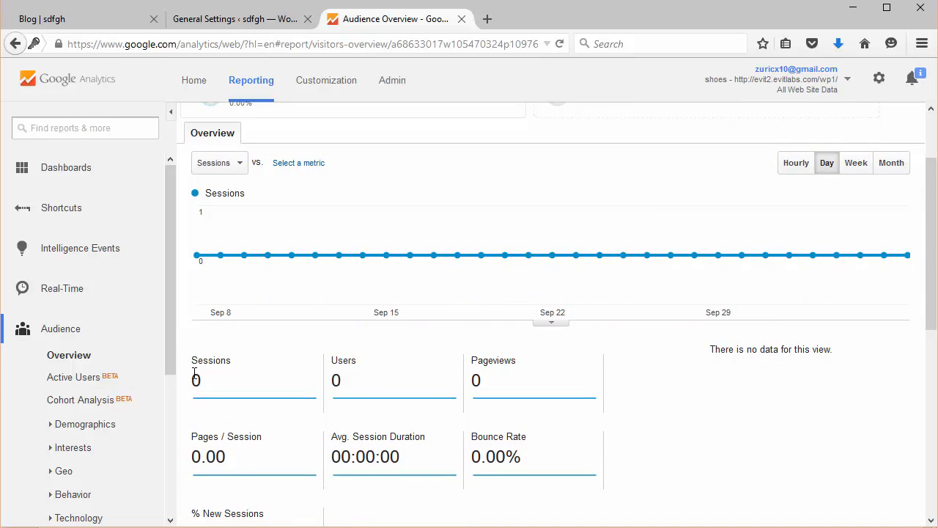
pyautogui.scroll(-2, 183, 288)
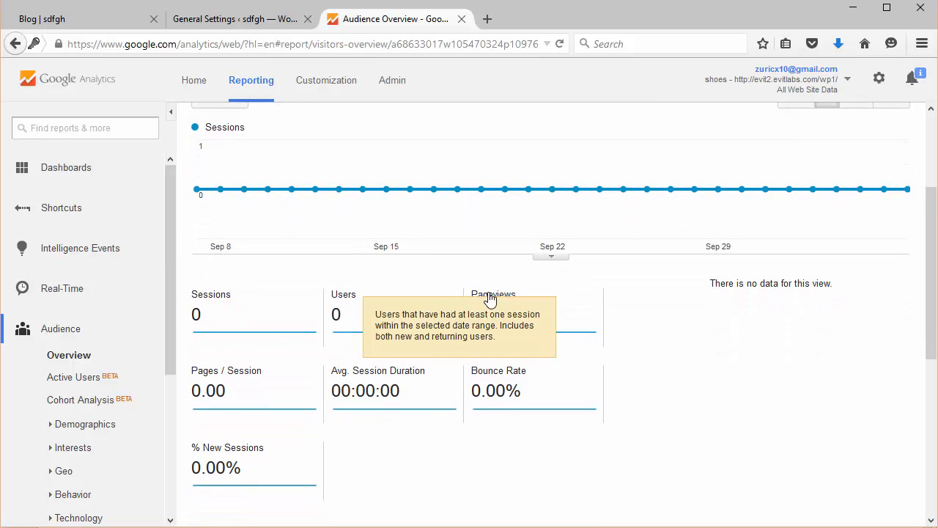
pyautogui.moveTo(490, 299)
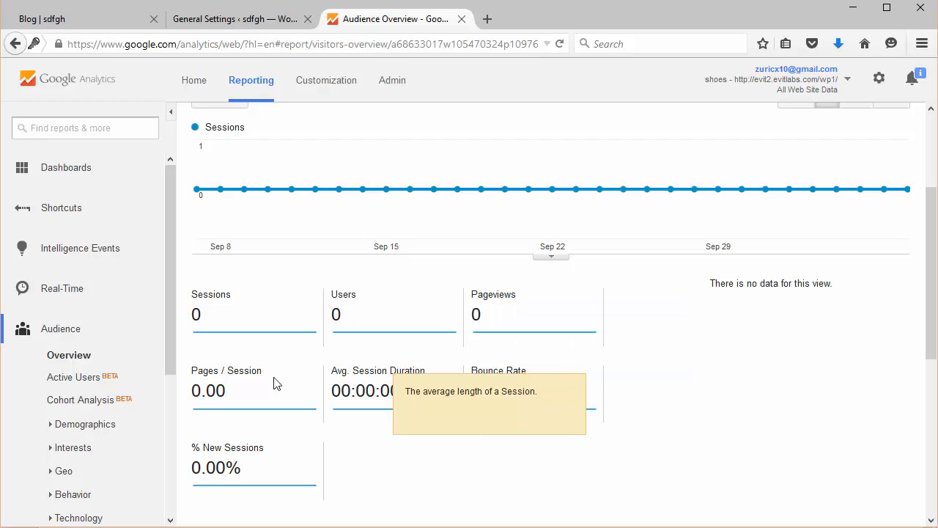
pyautogui.moveTo(245, 376)
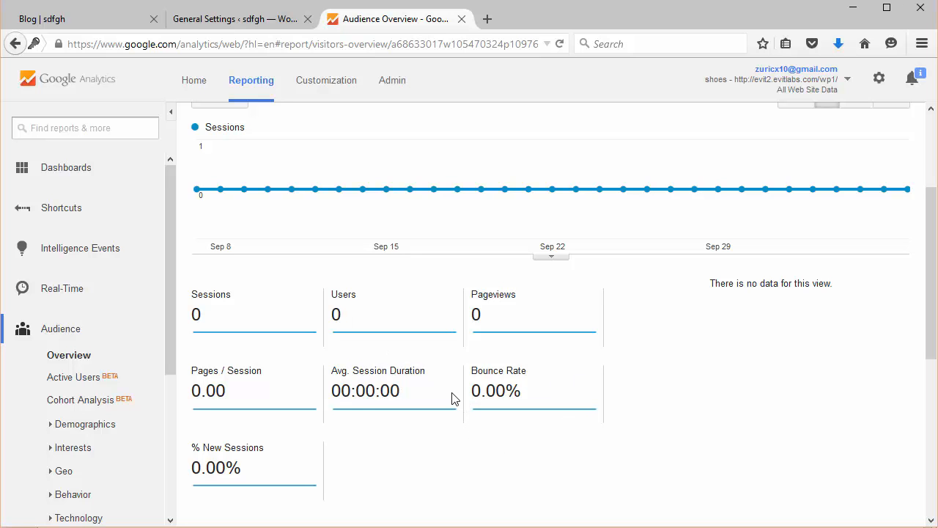
pyautogui.scroll(3, 413, 372)
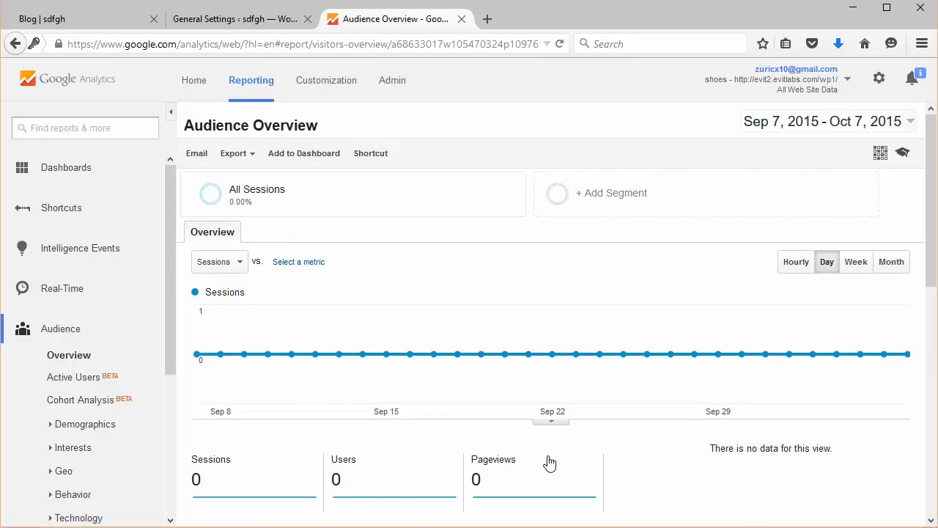
pyautogui.scroll(-2, 550, 462)
pyautogui.scroll(2, 548, 462)
# Return to the account list and open the All Web Site Data report of the test2.evitlabs.com property.
pyautogui.click(14, 45)
pyautogui.scroll(-5, 179, 357)
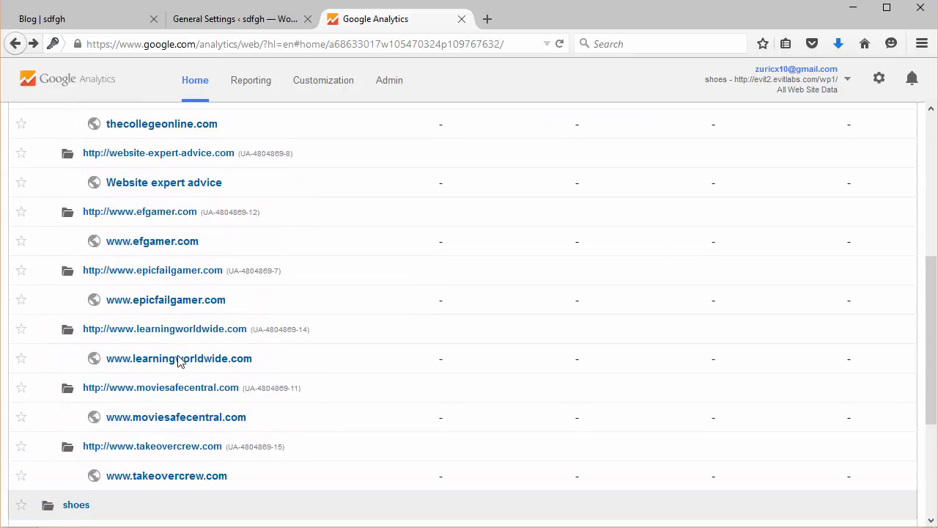
pyautogui.scroll(-3, 179, 361)
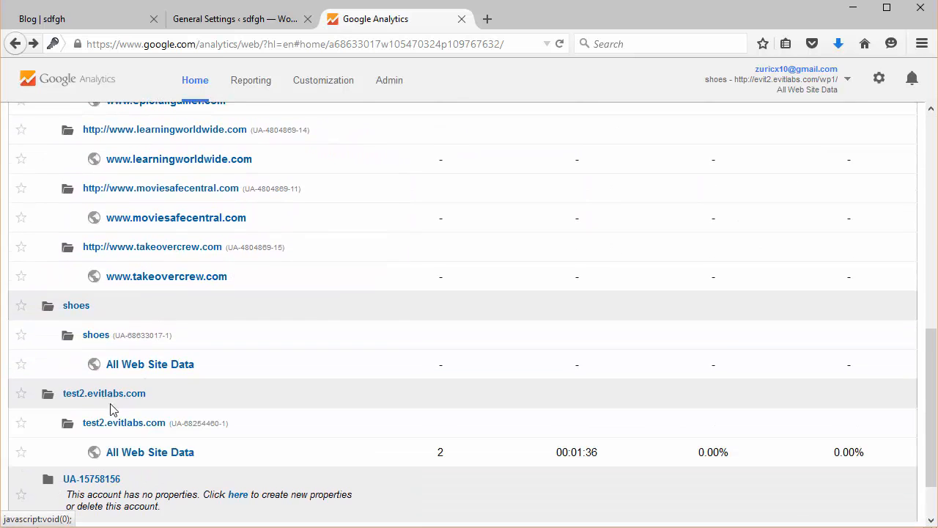
pyautogui.click(144, 453)
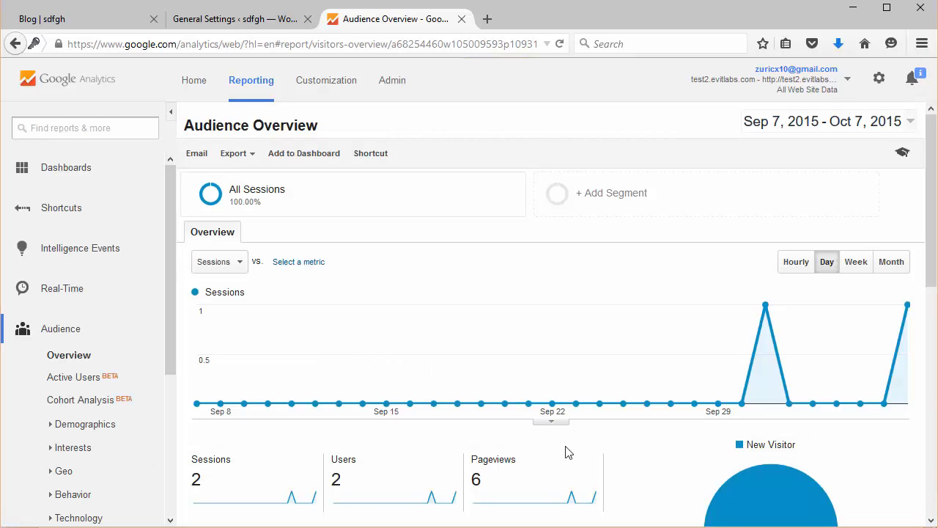
# Examine the Audience Overview metrics for users, pageviews, bounce rate and percentage of new sessions on test2.evitlabs.com.
pyautogui.scroll(-2, 330, 421)
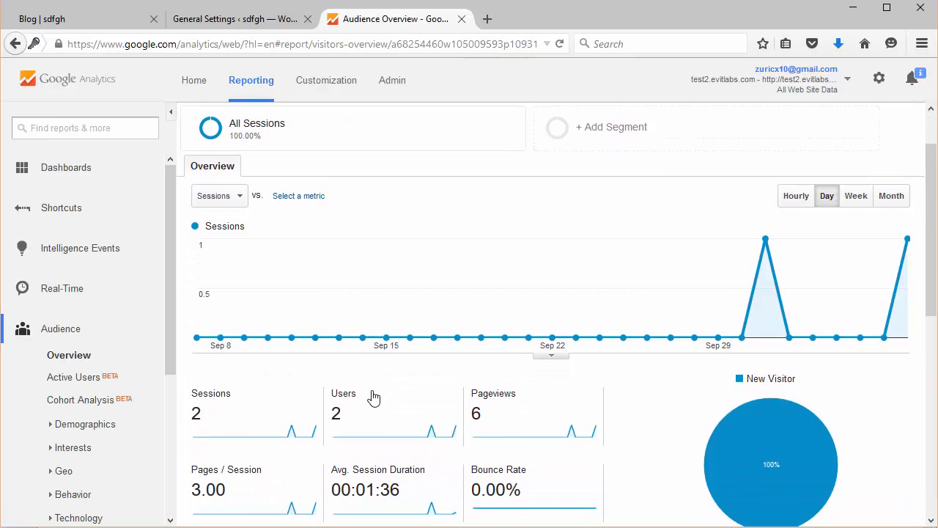
pyautogui.moveTo(363, 395)
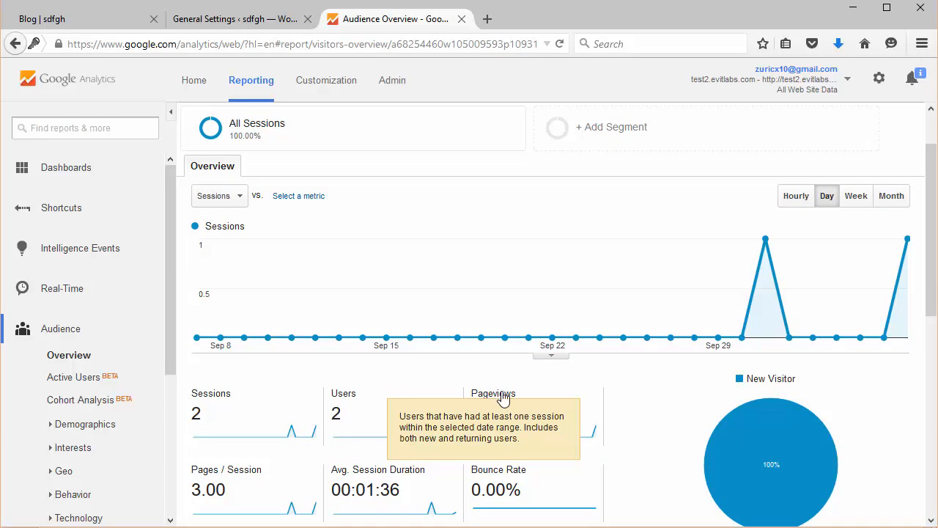
pyautogui.moveTo(503, 398)
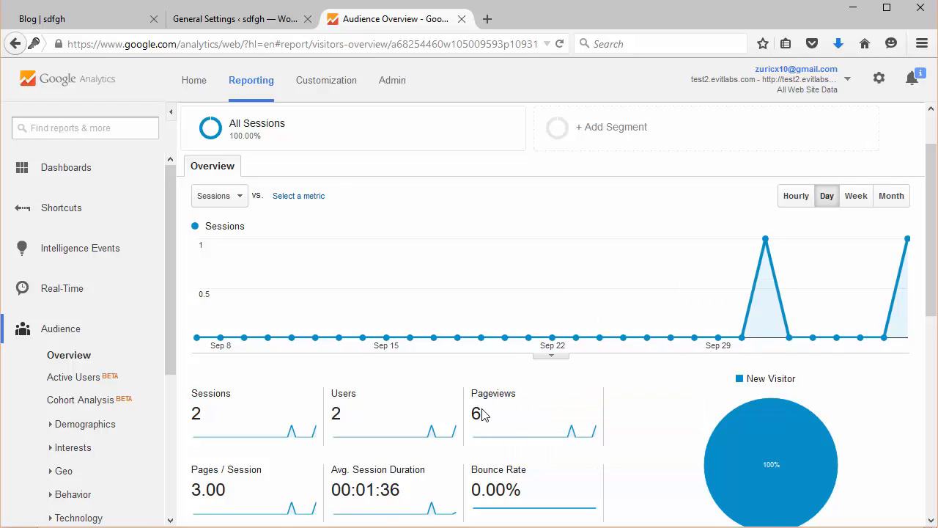
pyautogui.scroll(-3, 482, 415)
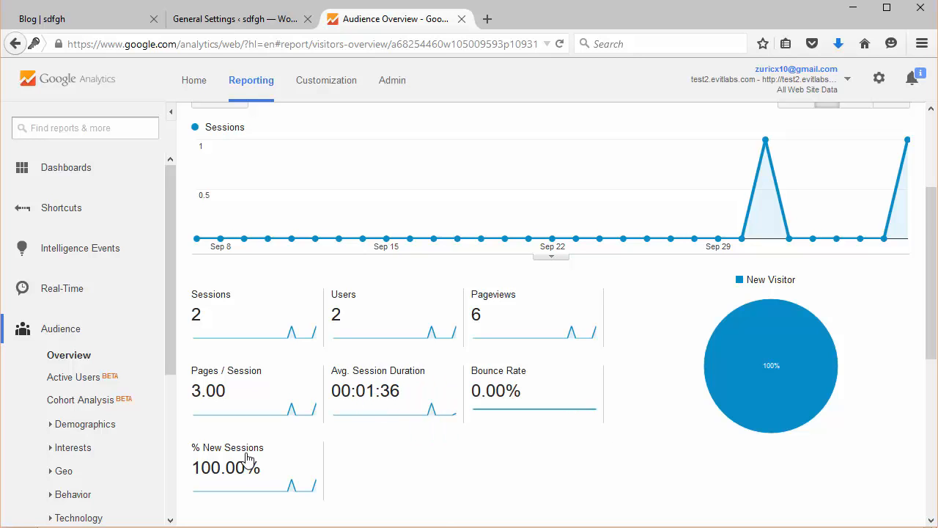
pyautogui.scroll(-1, 523, 434)
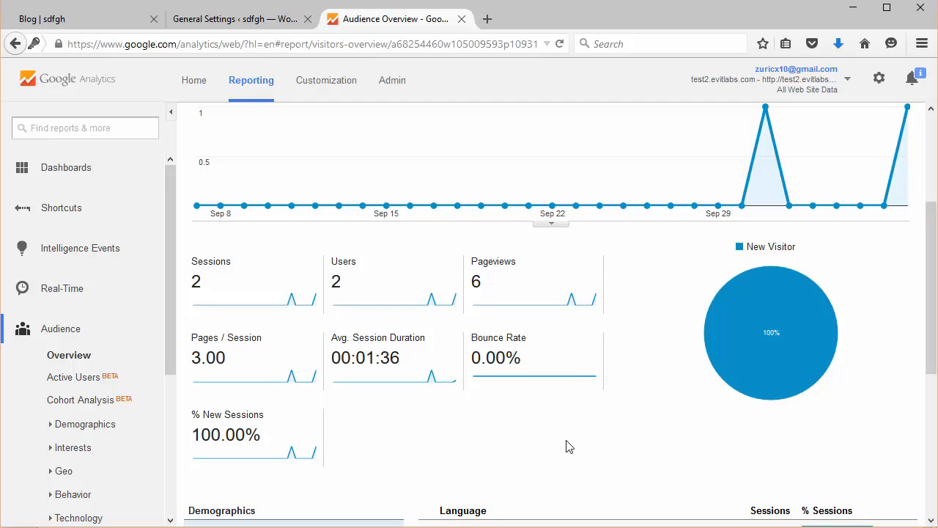
pyautogui.scroll(3, 569, 445)
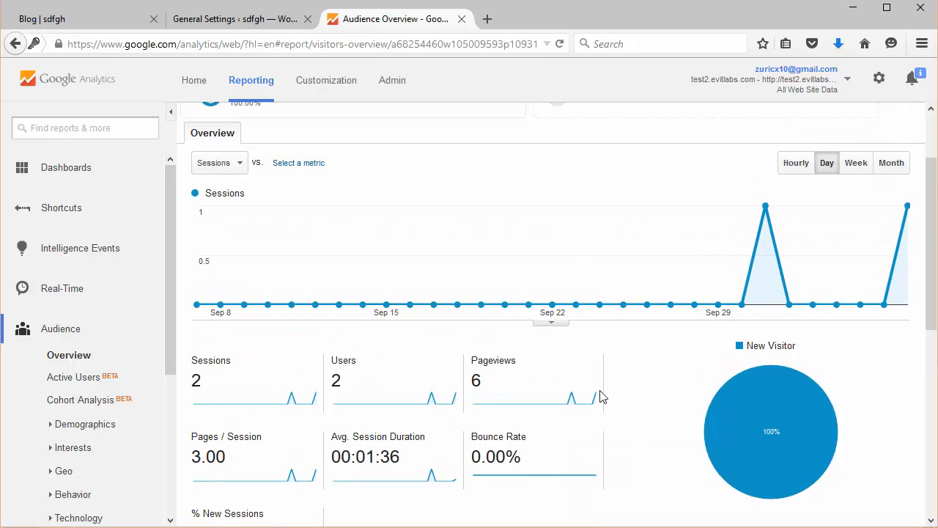
pyautogui.moveTo(496, 442)
# Inspect the peaks in the sessions chart, viewing it by hour and returning it to the daily view.
pyautogui.moveTo(909, 212)
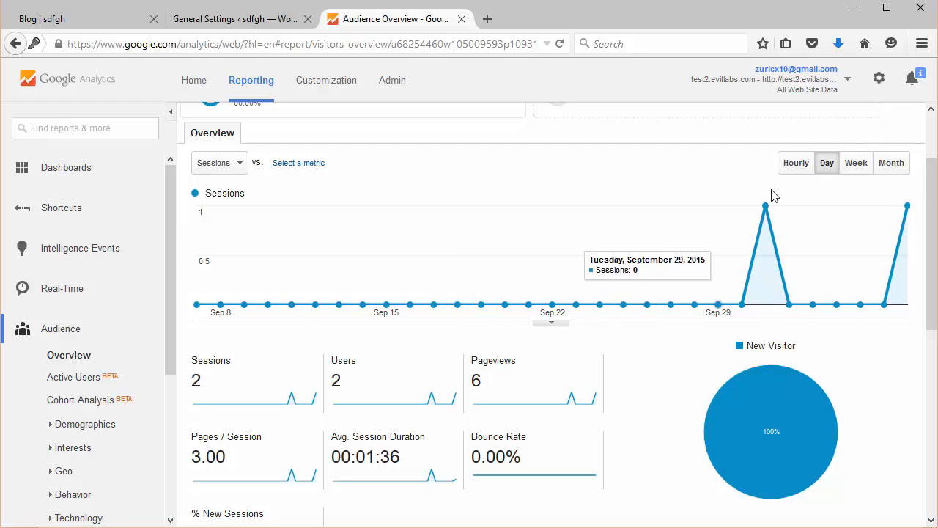
pyautogui.click(803, 166)
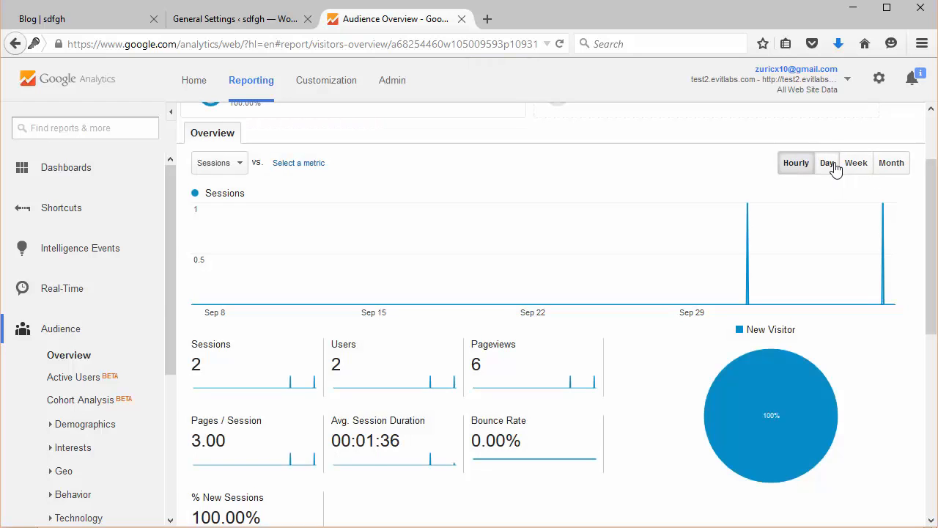
pyautogui.click(833, 165)
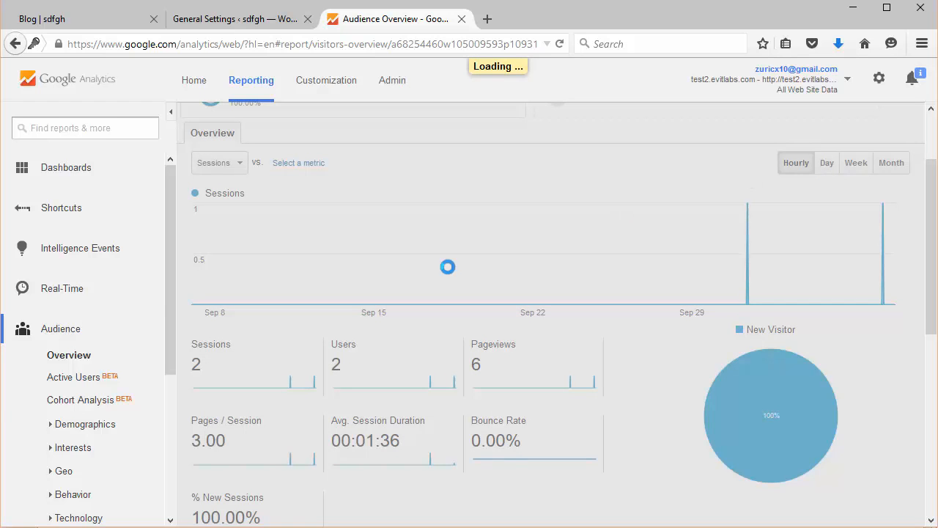